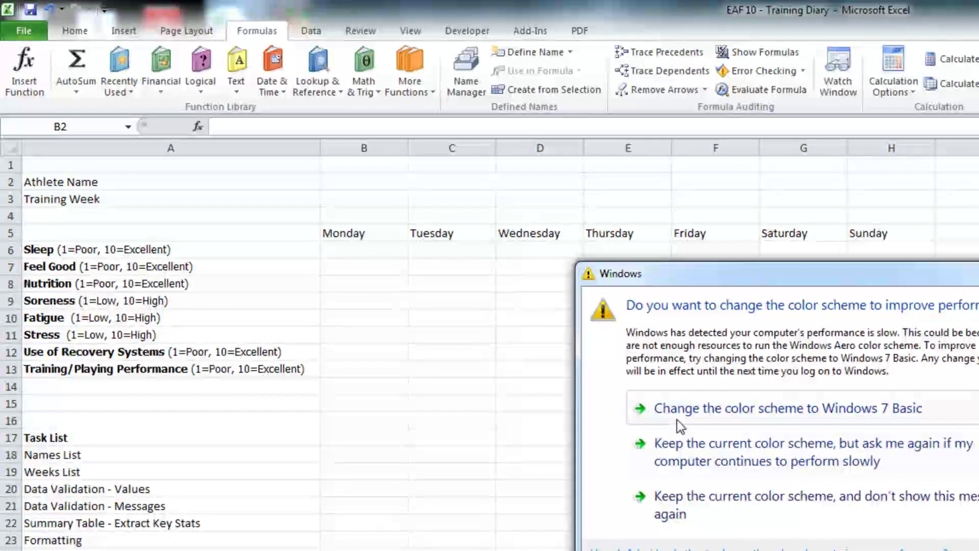
- Name the four athlete names in A2:A5 on the lists sheet 'Names'
{"action": "left_click", "coordinate": [619, 426]}
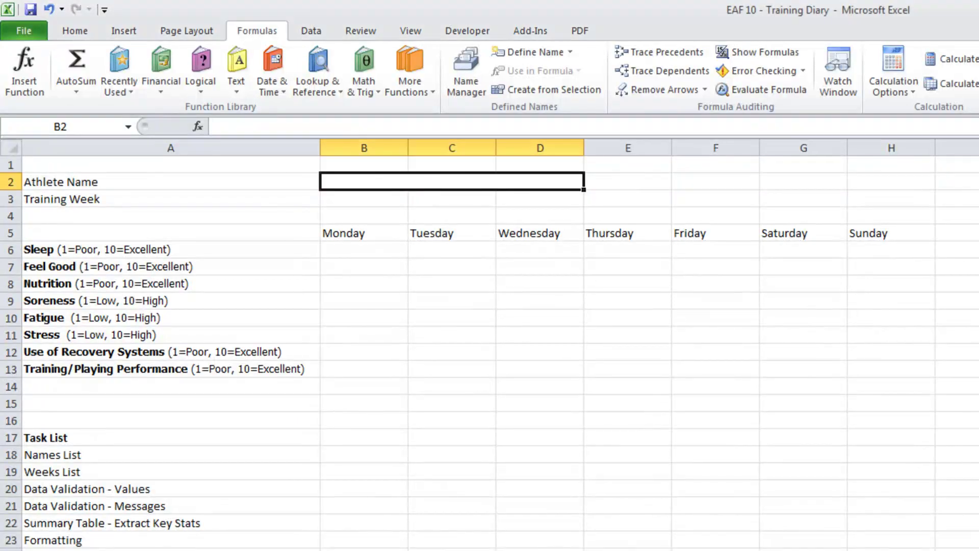
{"action": "key", "text": "ctrl+Page_Down"}
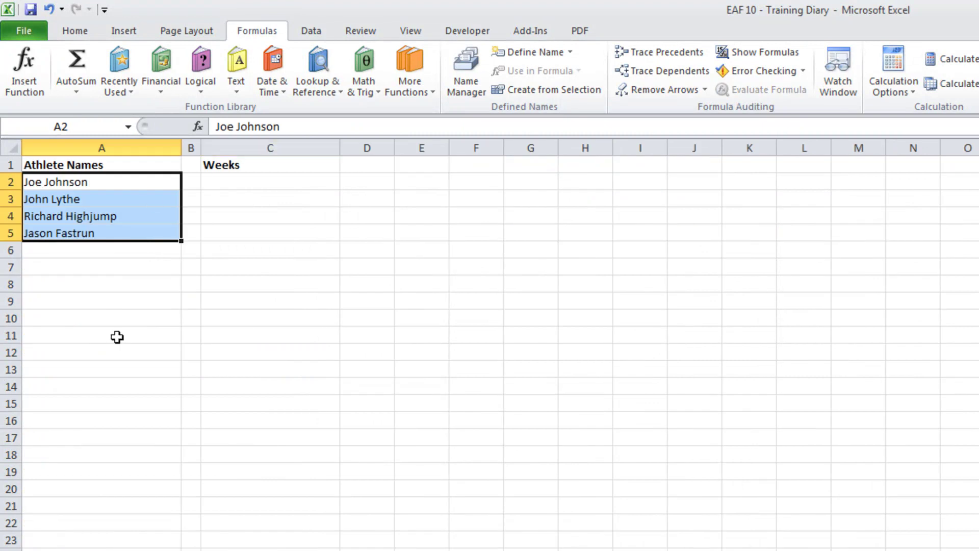
{"action": "left_click", "coordinate": [114, 347]}
{"action": "left_click_drag", "start_coordinate": [101, 183], "coordinate": [98, 227]}
{"action": "left_click", "coordinate": [83, 122]}
{"action": "type", "text": "Names"}
{"action": "key", "text": "Return"}
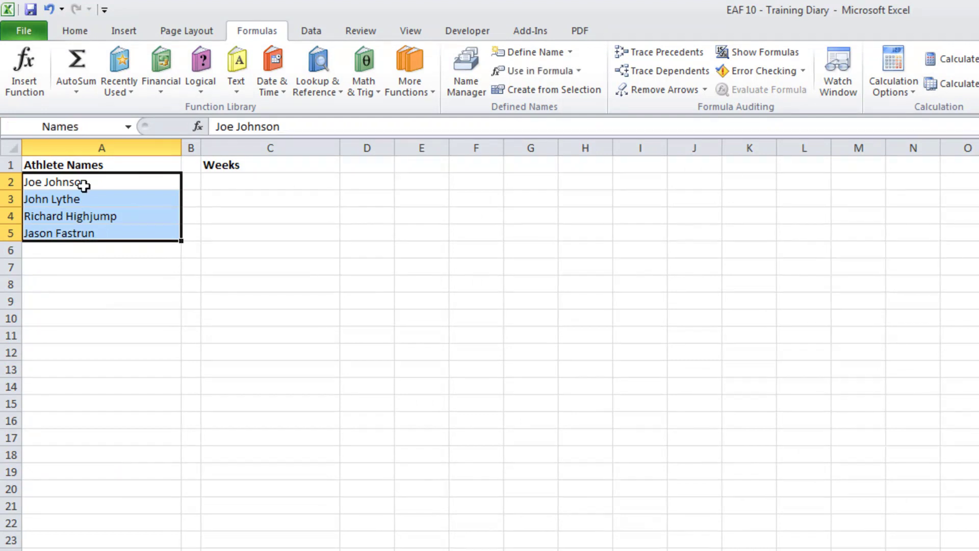
- On Training Diary, give cell B2 a List validation with source =Names
{"action": "key", "text": "ctrl+Page_Up"}
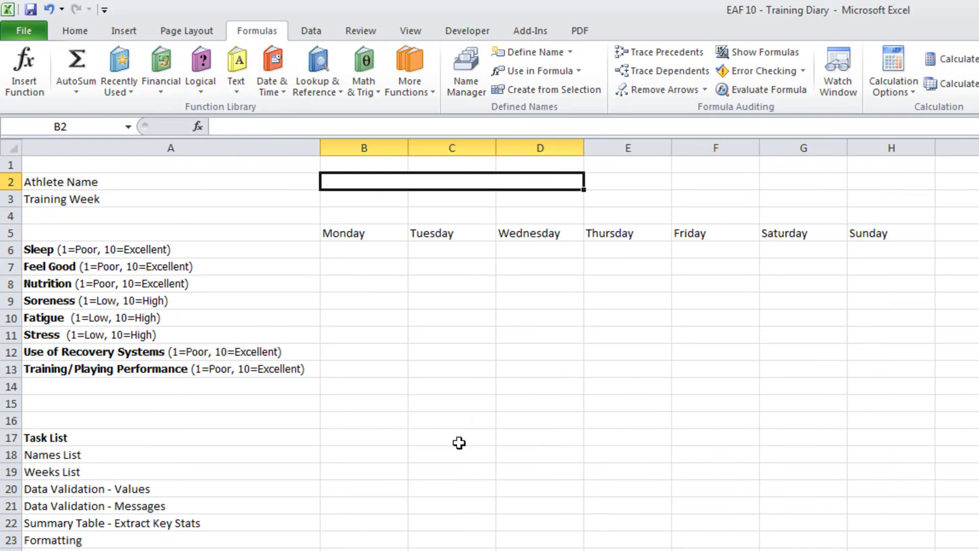
{"action": "left_click", "coordinate": [82, 31]}
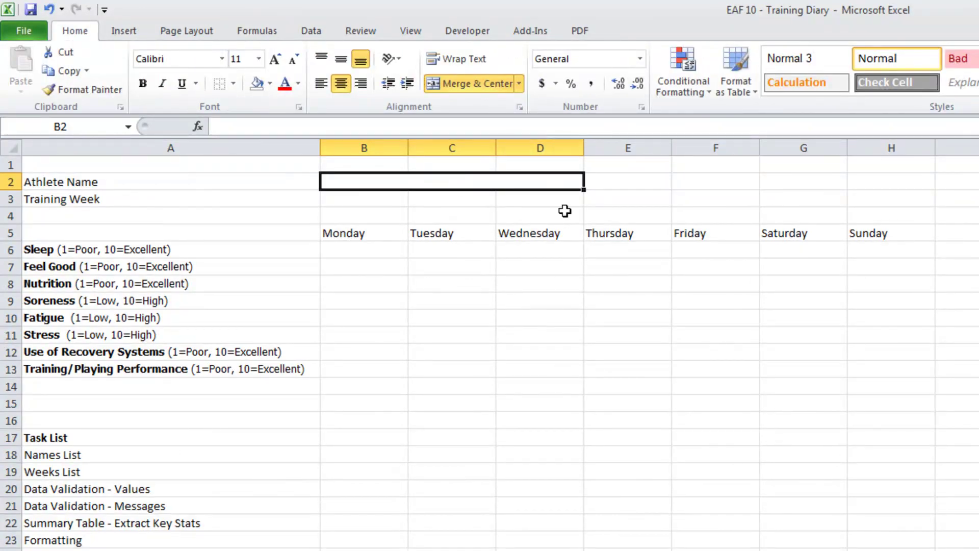
{"action": "left_click", "coordinate": [329, 37]}
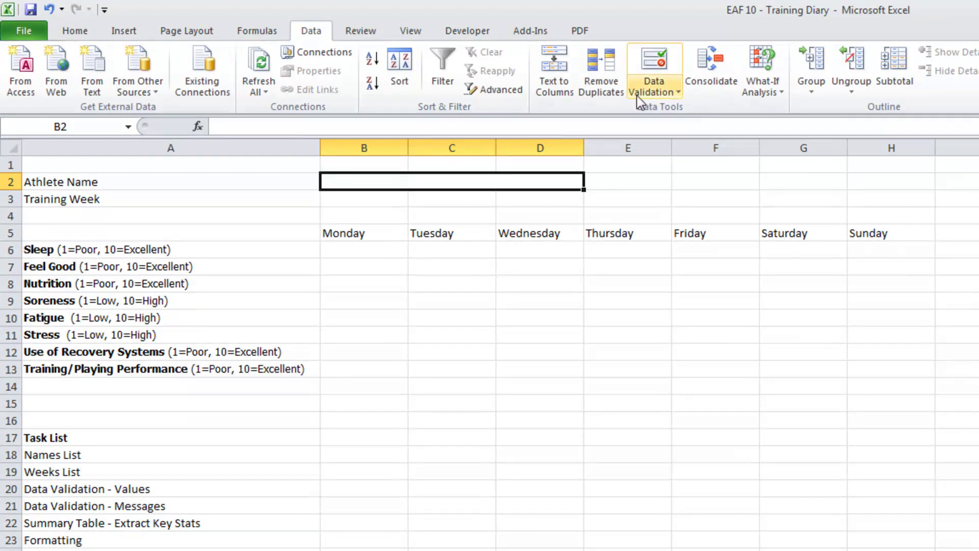
{"action": "left_click", "coordinate": [653, 92]}
{"action": "left_click", "coordinate": [699, 107]}
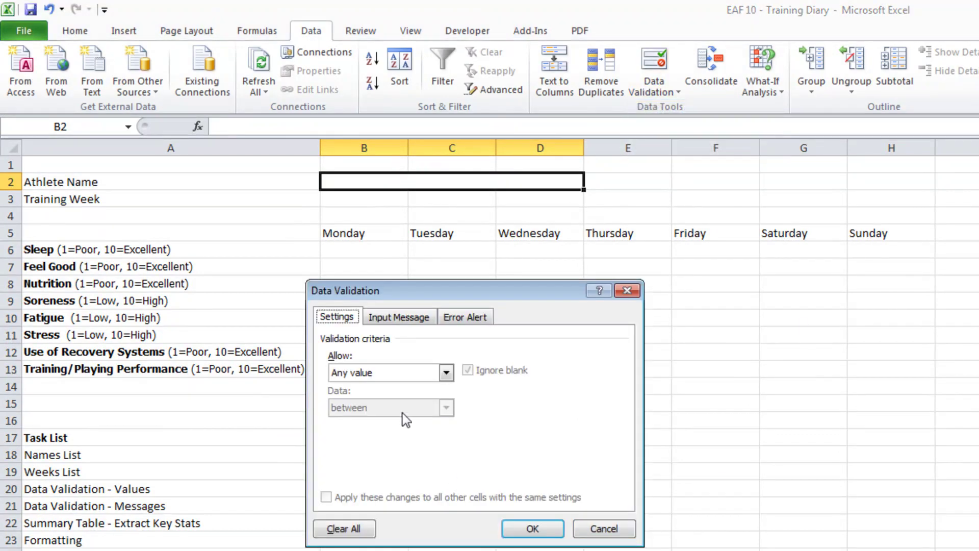
{"action": "left_click", "coordinate": [447, 373]}
{"action": "left_click", "coordinate": [386, 421]}
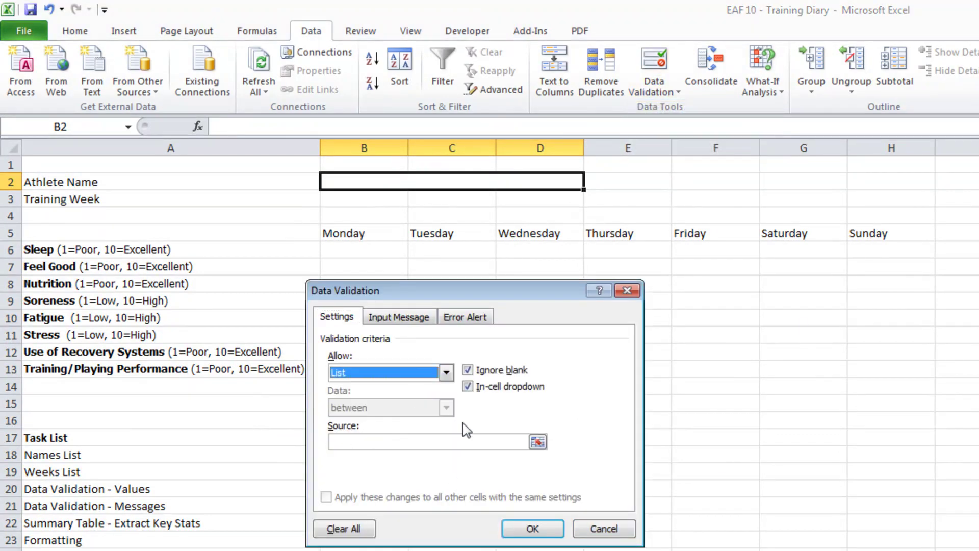
{"action": "left_click", "coordinate": [463, 441]}
{"action": "type", "text": "=Names"}
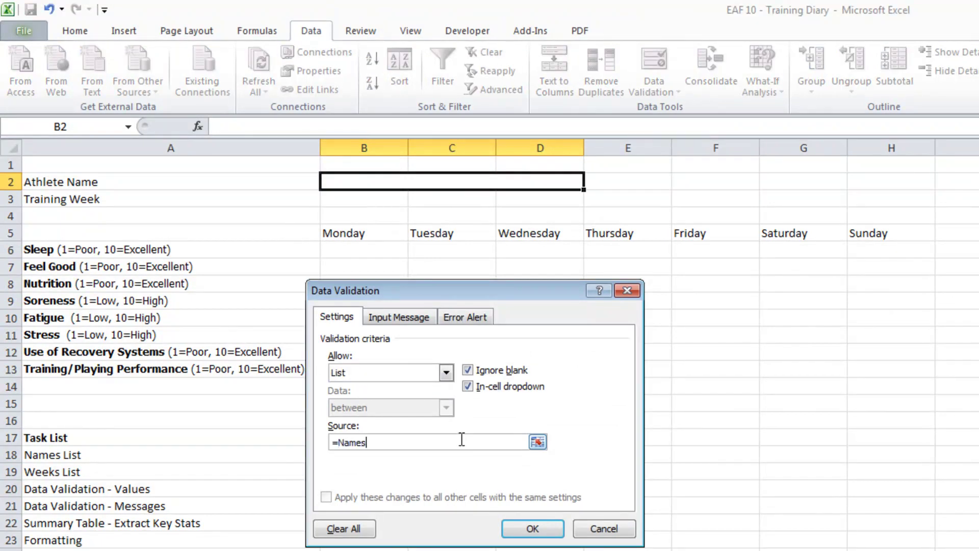
{"action": "left_click", "coordinate": [533, 528]}
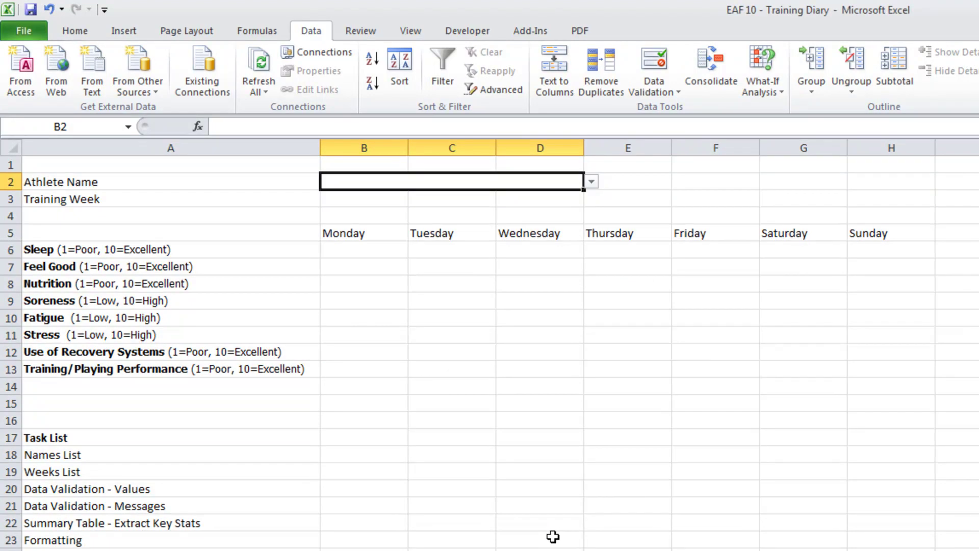
- Pick an athlete from the new Athlete Name dropdown
{"action": "left_click", "coordinate": [592, 182]}
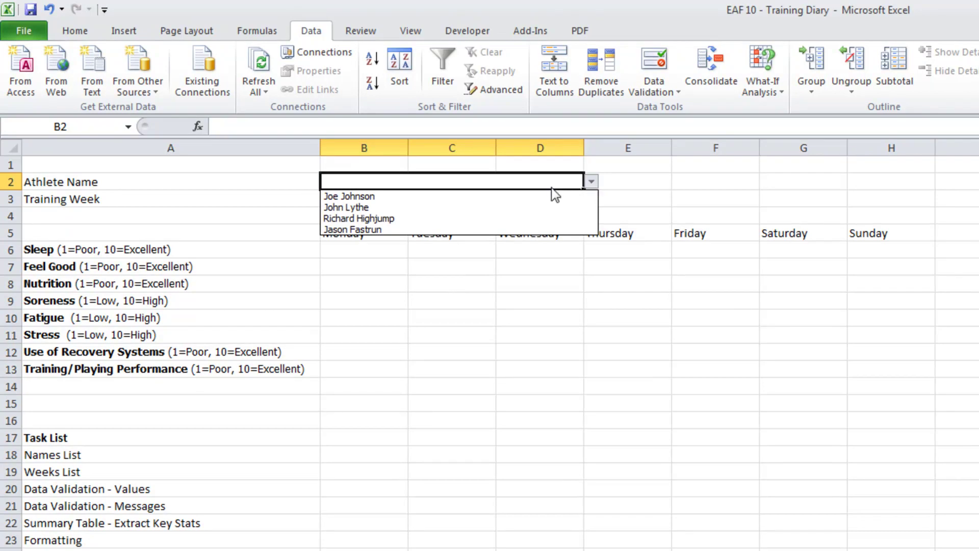
{"action": "left_click", "coordinate": [536, 207]}
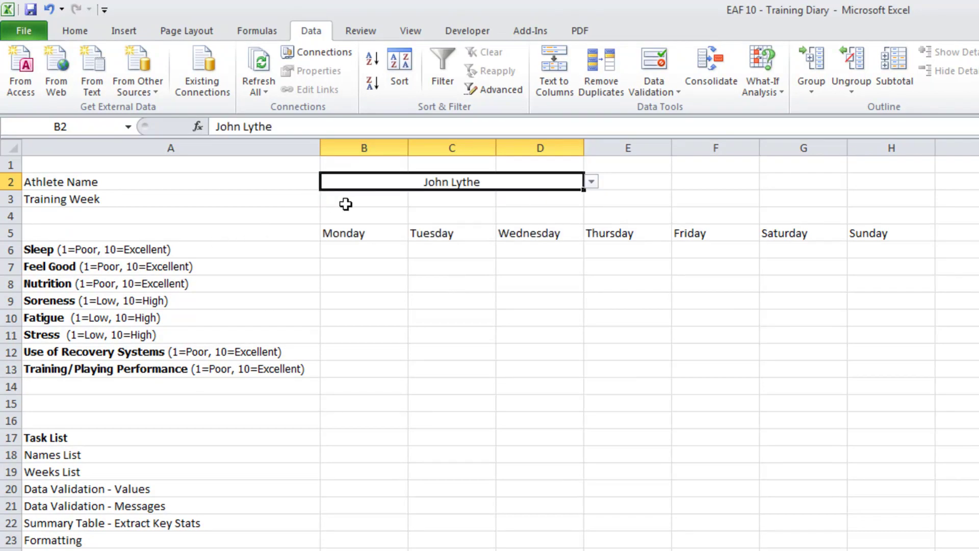
{"action": "left_click", "coordinate": [345, 201]}
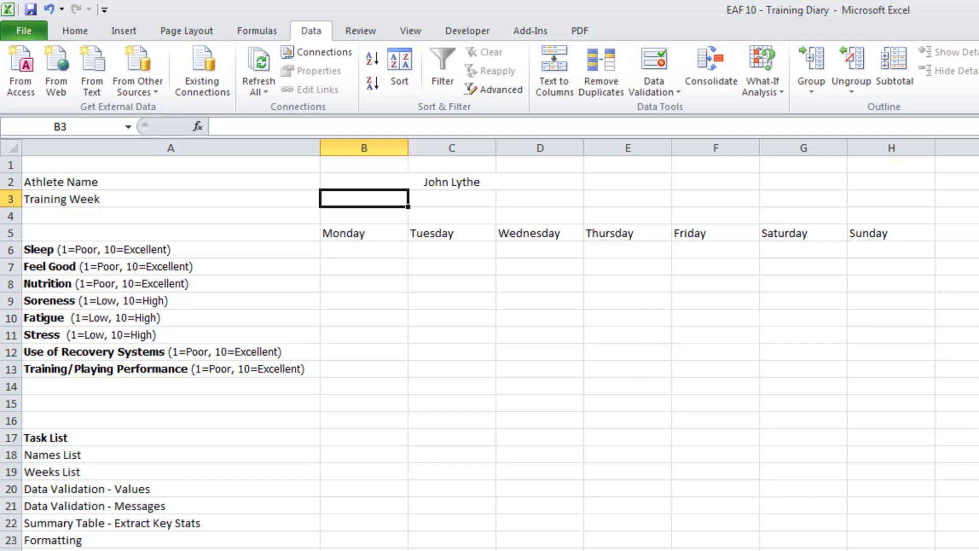
- Format C2 on the lists sheet with the long date type 'Wednesday, 14 March 2001'
{"action": "key", "text": "ctrl+Page_Down"}
{"action": "left_click", "coordinate": [242, 182]}
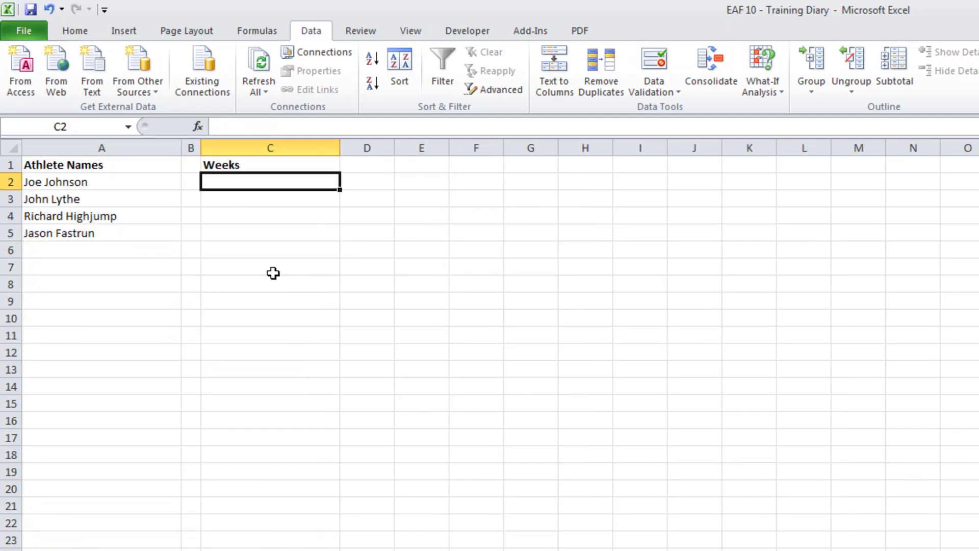
{"action": "key", "text": "ctrl+1"}
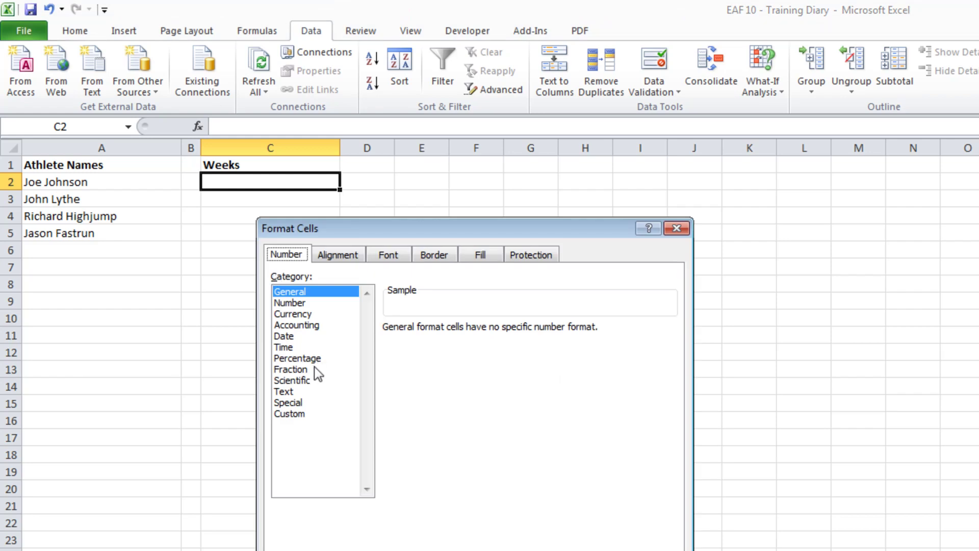
{"action": "left_click", "coordinate": [308, 337]}
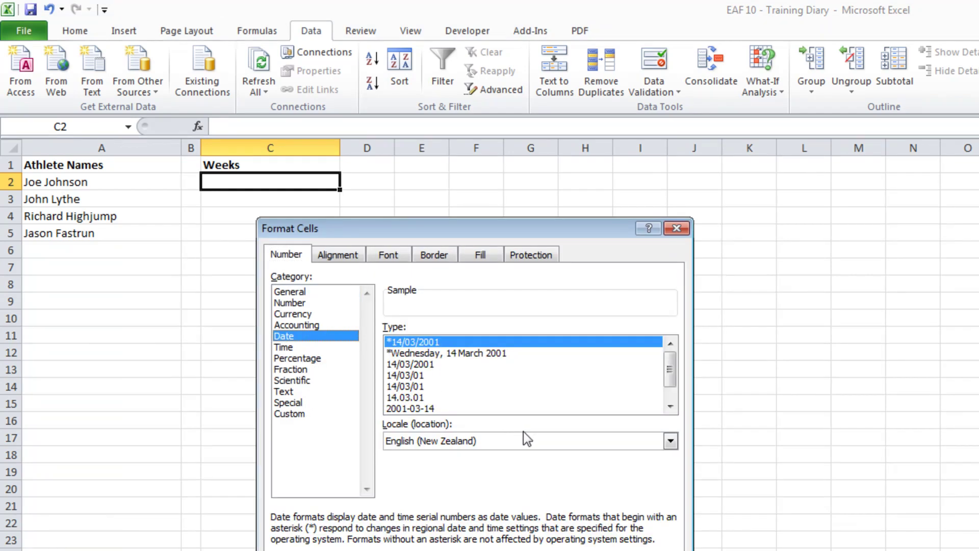
{"action": "left_click", "coordinate": [487, 355]}
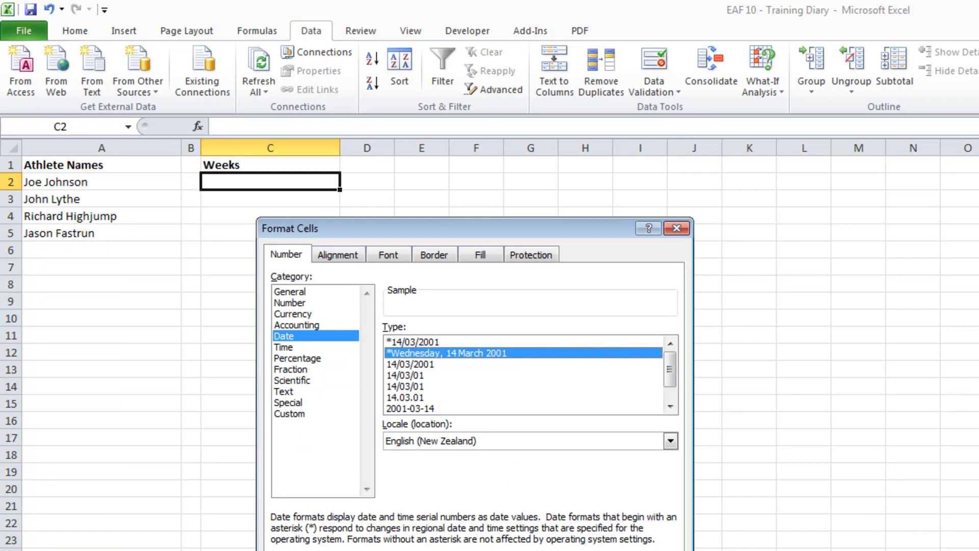
{"action": "key", "text": "Return"}
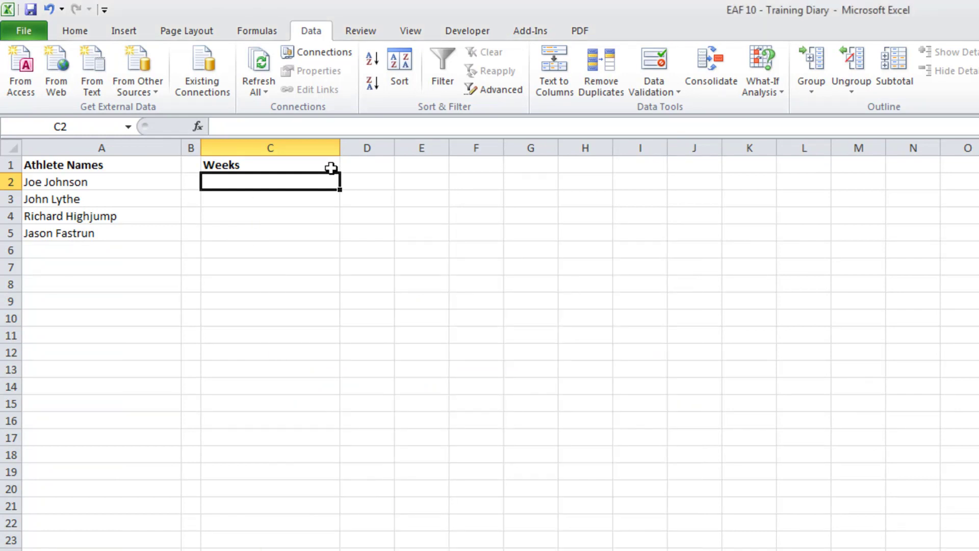
- Enter 5/3/2012 in C2 and fill =C2+7 down the Weeks column
{"action": "type", "text": "5/3"}
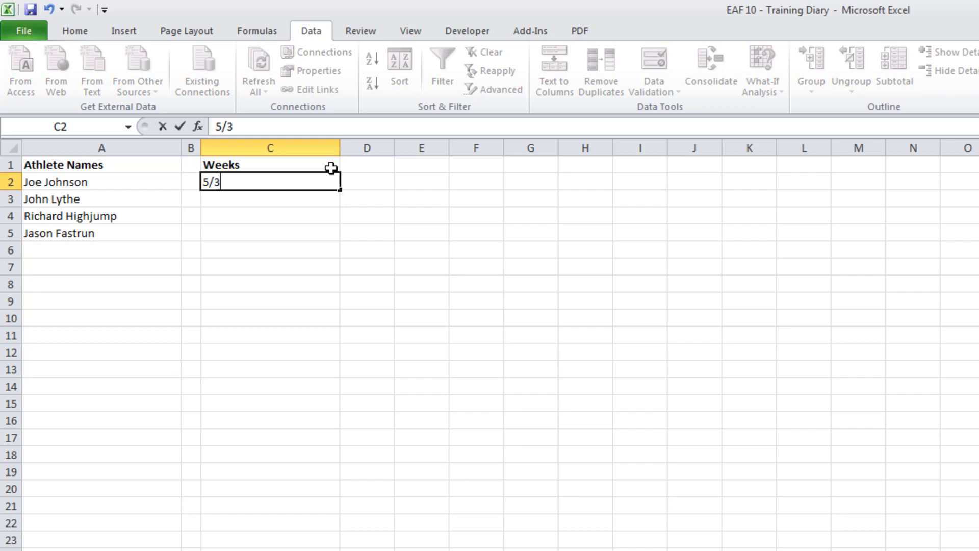
{"action": "type", "text": "/2012"}
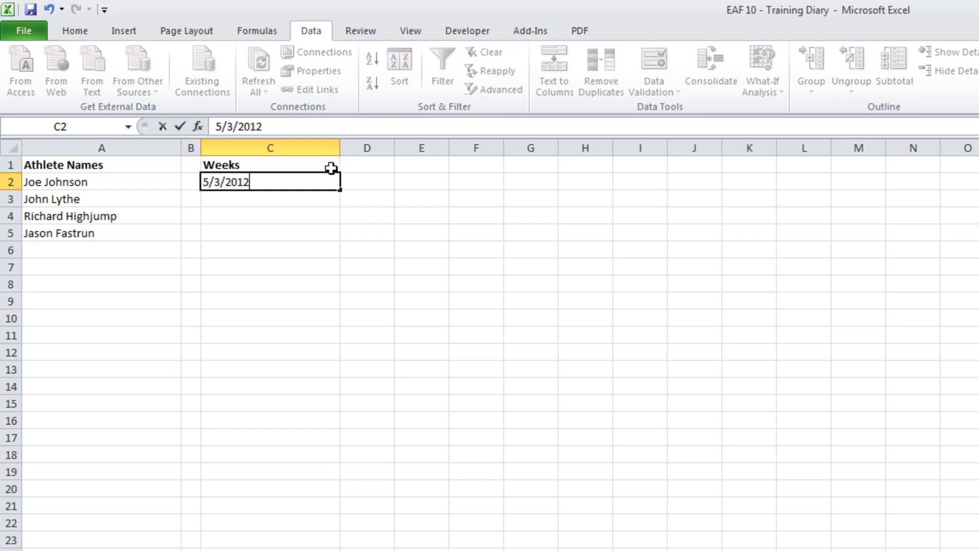
{"action": "key", "text": "Return"}
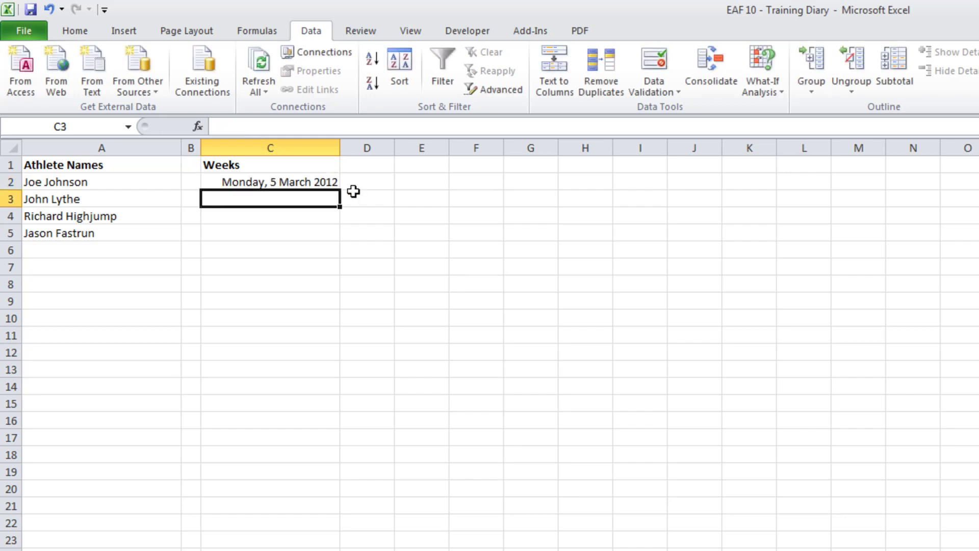
{"action": "type", "text": "="}
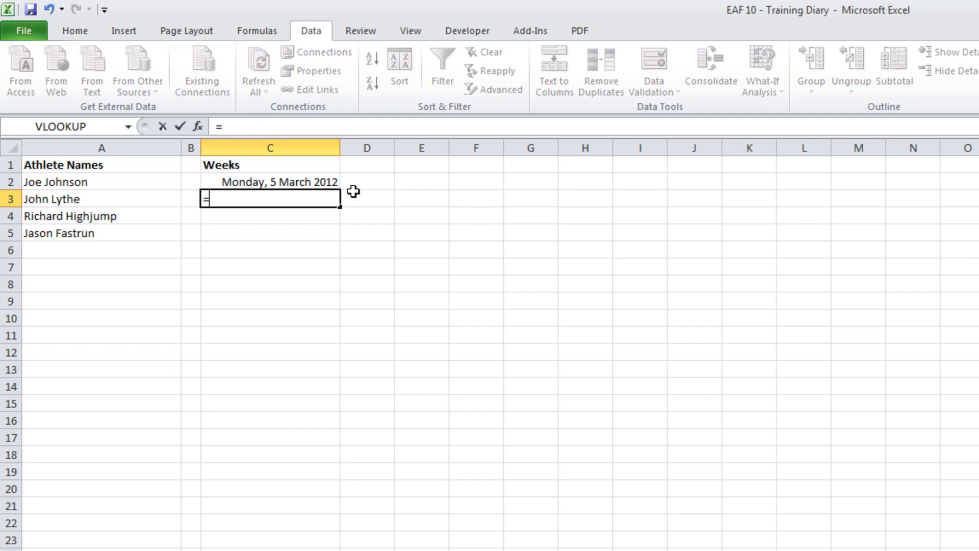
{"action": "left_click", "coordinate": [304, 179]}
{"action": "type", "text": "+7"}
{"action": "key", "text": "Return"}
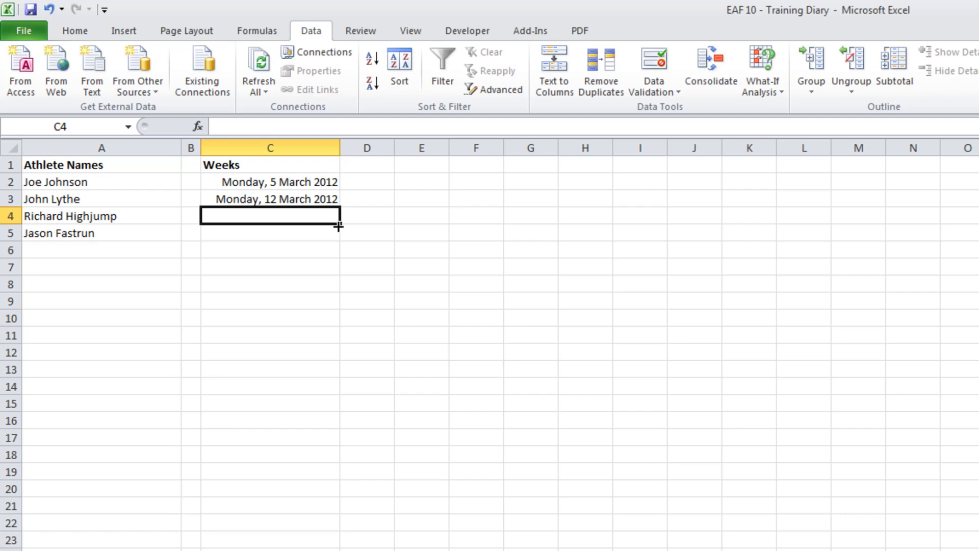
{"action": "left_click", "coordinate": [309, 198]}
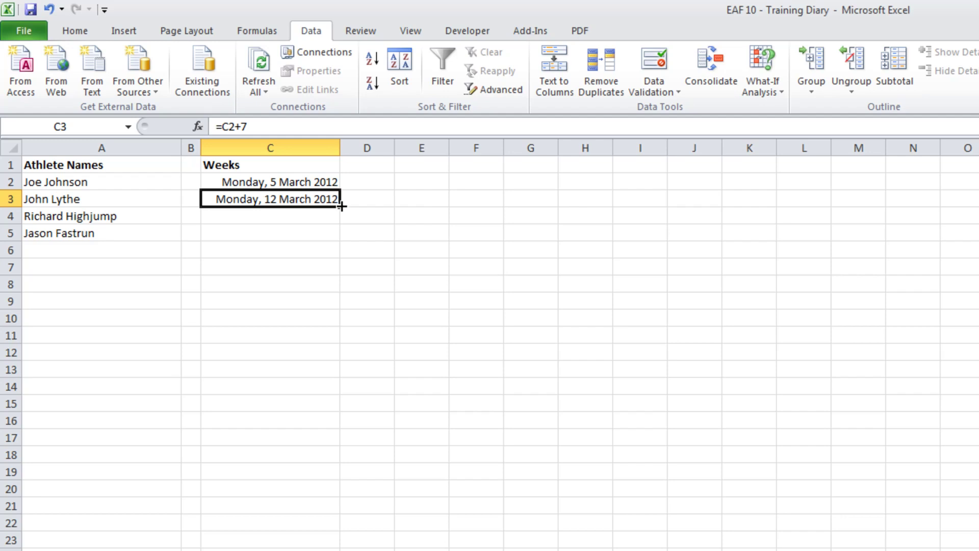
{"action": "left_click_drag", "start_coordinate": [340, 206], "coordinate": [352, 550]}
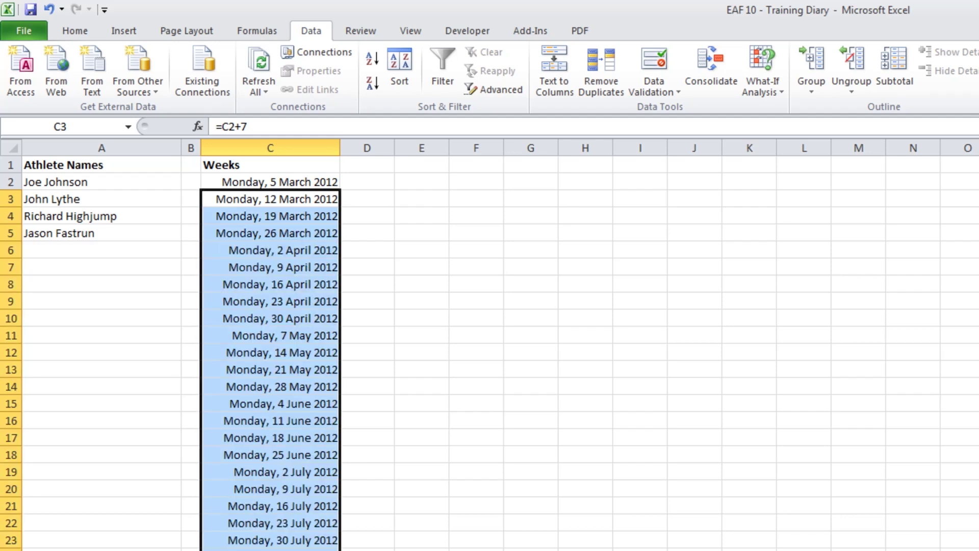
- Widen column C and select the dates from C2 downward for naming
{"action": "left_click_drag", "start_coordinate": [335, 148], "coordinate": [375, 162]}
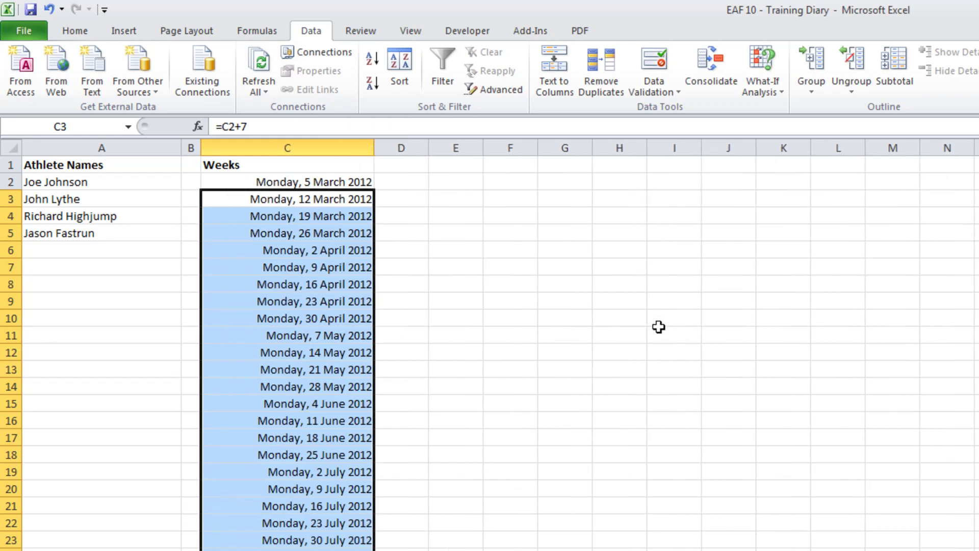
{"action": "left_click_drag", "start_coordinate": [304, 182], "coordinate": [306, 550]}
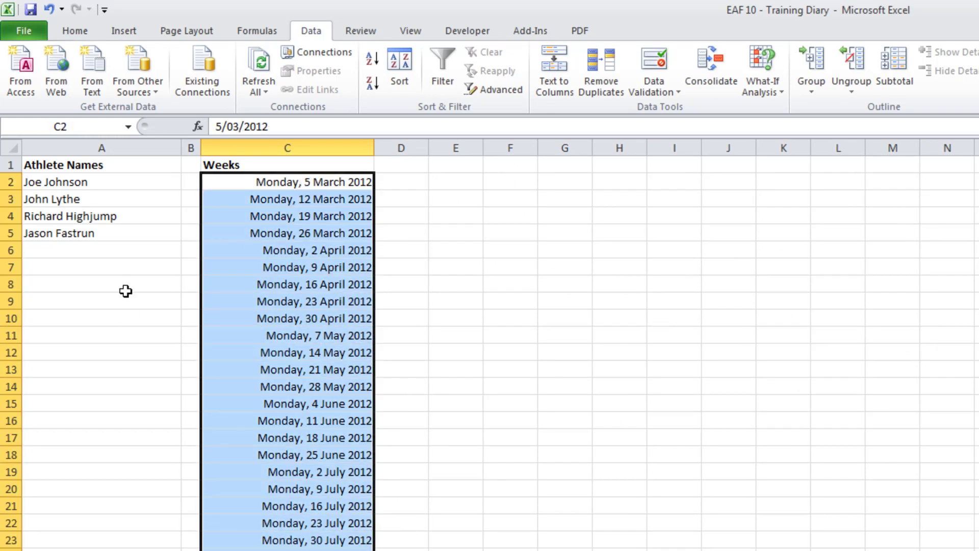
{"action": "left_click", "coordinate": [88, 132]}
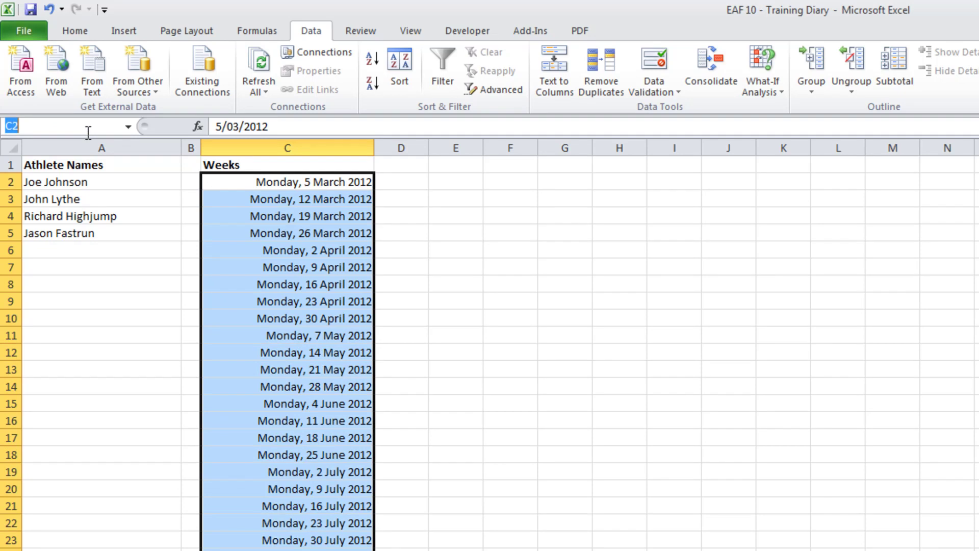
- Name the selected dates range 'Dates'
{"action": "type", "text": "Dates"}
{"action": "key", "text": "Return"}
{"action": "key", "text": "ctrl+Page_Up"}
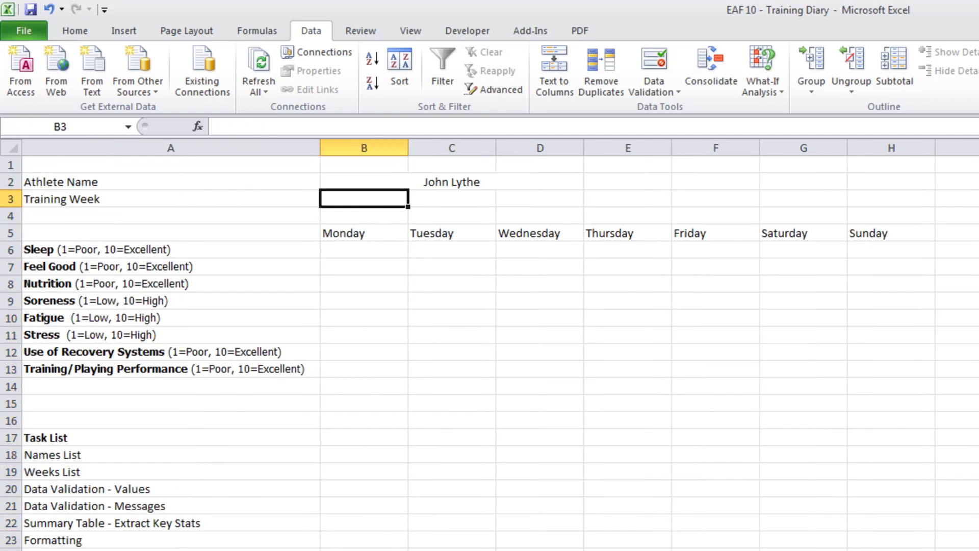
- Merge and centre B3:D3 for the Training Week entry
{"action": "left_click", "coordinate": [520, 193]}
{"action": "left_click_drag", "start_coordinate": [520, 193], "coordinate": [376, 201]}
{"action": "left_click", "coordinate": [75, 31]}
{"action": "left_click", "coordinate": [427, 83]}
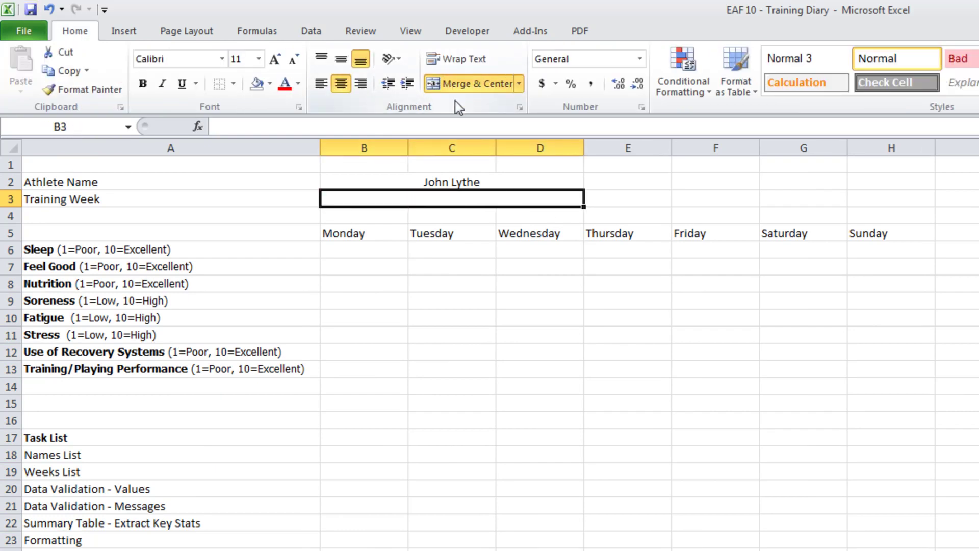
- Give the merged week cell a List validation with source =Dates
{"action": "left_click", "coordinate": [308, 30]}
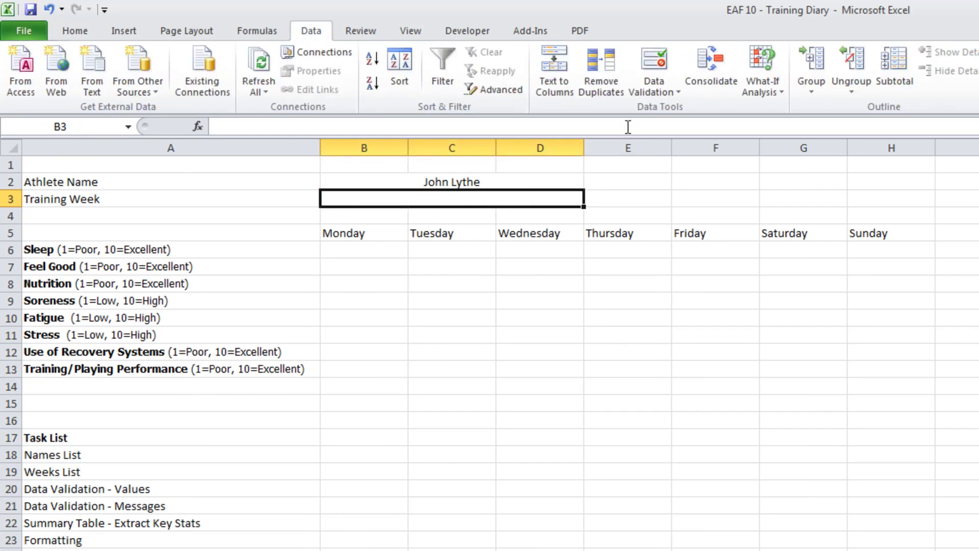
{"action": "left_click", "coordinate": [655, 87]}
{"action": "left_click", "coordinate": [695, 107]}
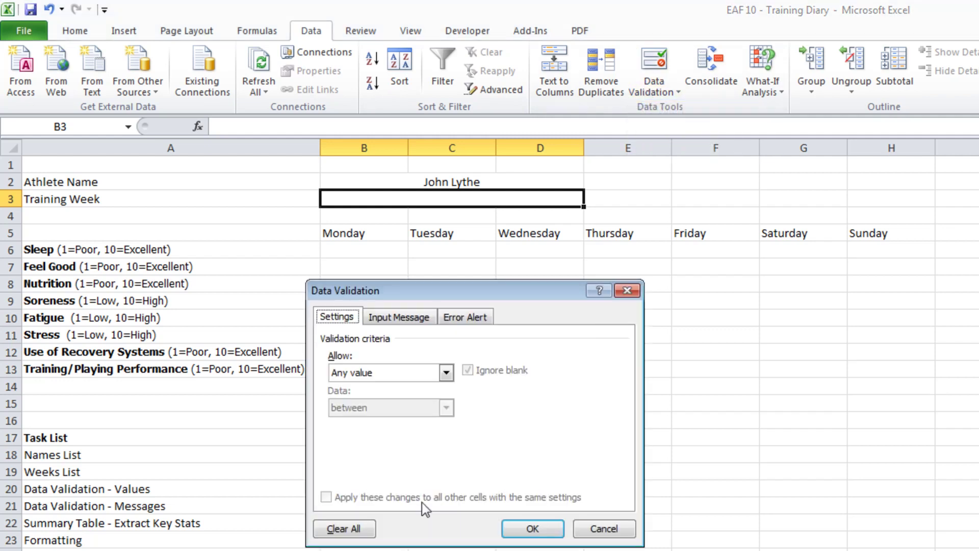
{"action": "left_click", "coordinate": [447, 374]}
{"action": "left_click", "coordinate": [373, 420]}
{"action": "left_click", "coordinate": [357, 442]}
{"action": "type", "text": "=Dates"}
{"action": "left_click", "coordinate": [536, 528]}
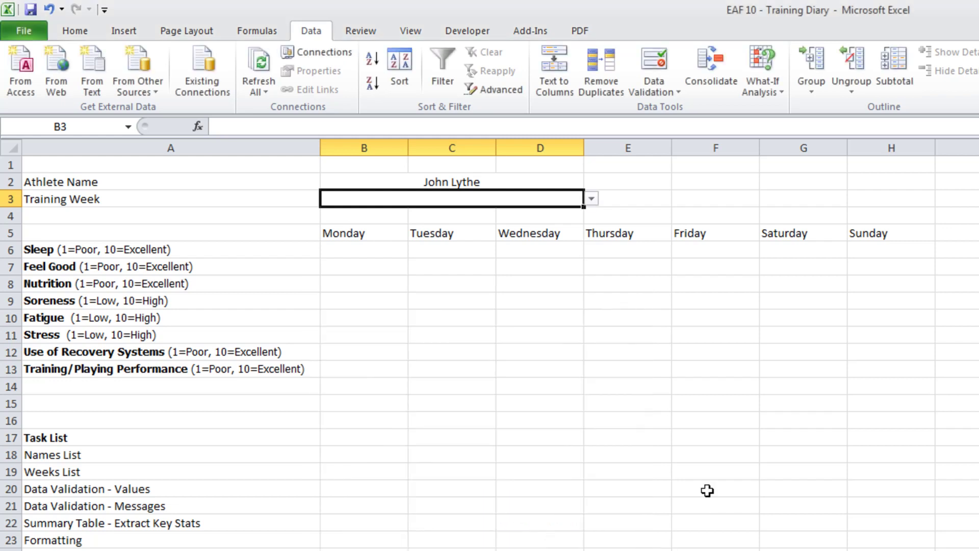
- Apply the long weekday date format and pick Monday, 5 March 2012 as the week
{"action": "key", "text": "ctrl+1"}
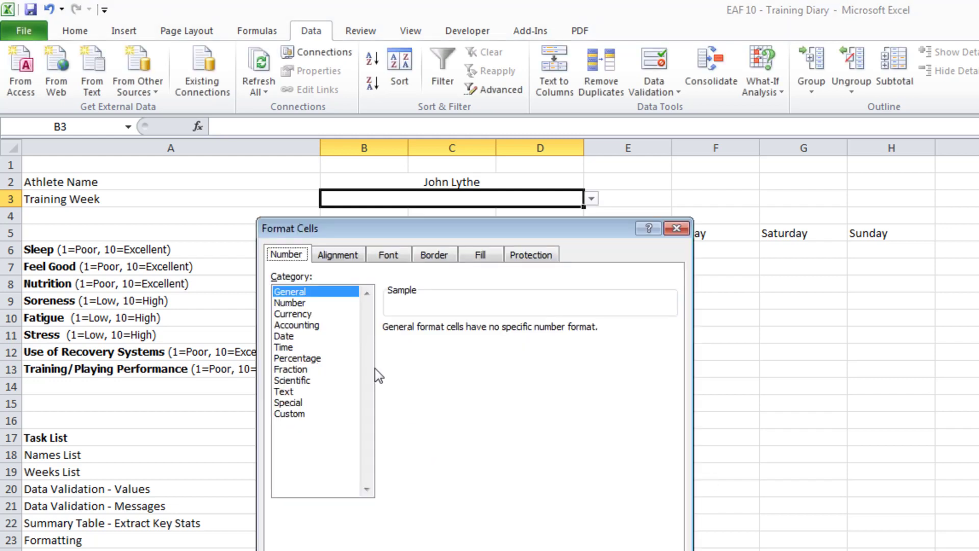
{"action": "left_click", "coordinate": [309, 336]}
{"action": "left_click", "coordinate": [440, 353]}
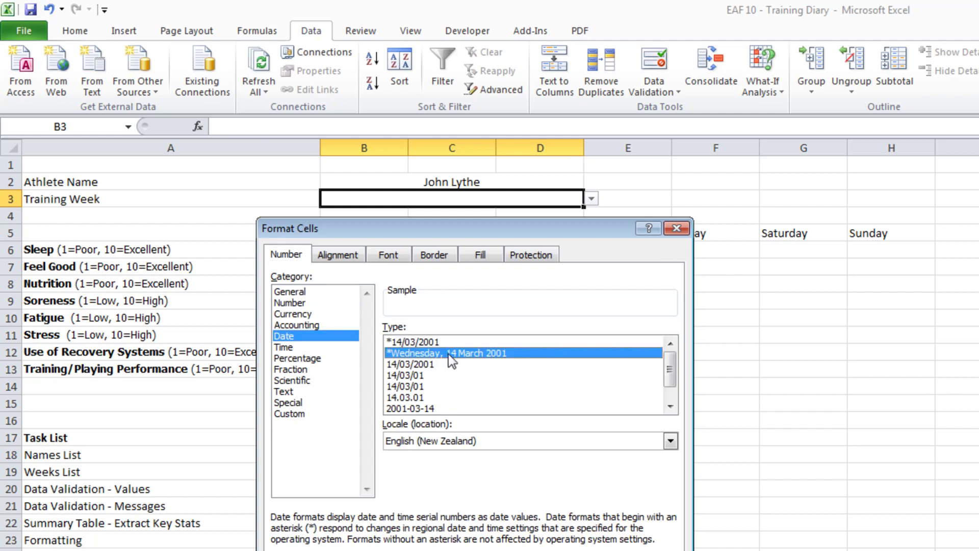
{"action": "key", "text": "Return"}
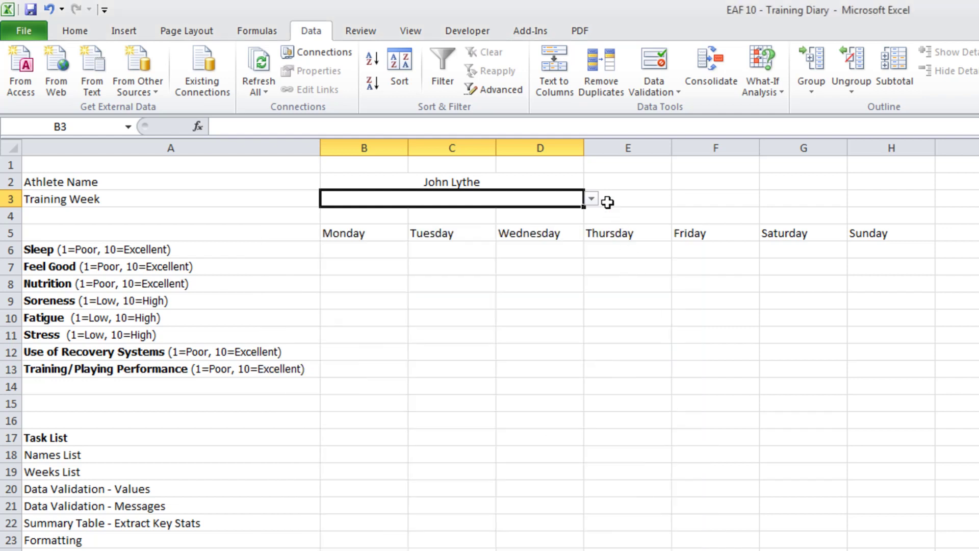
{"action": "left_click", "coordinate": [592, 199]}
{"action": "left_click", "coordinate": [535, 213]}
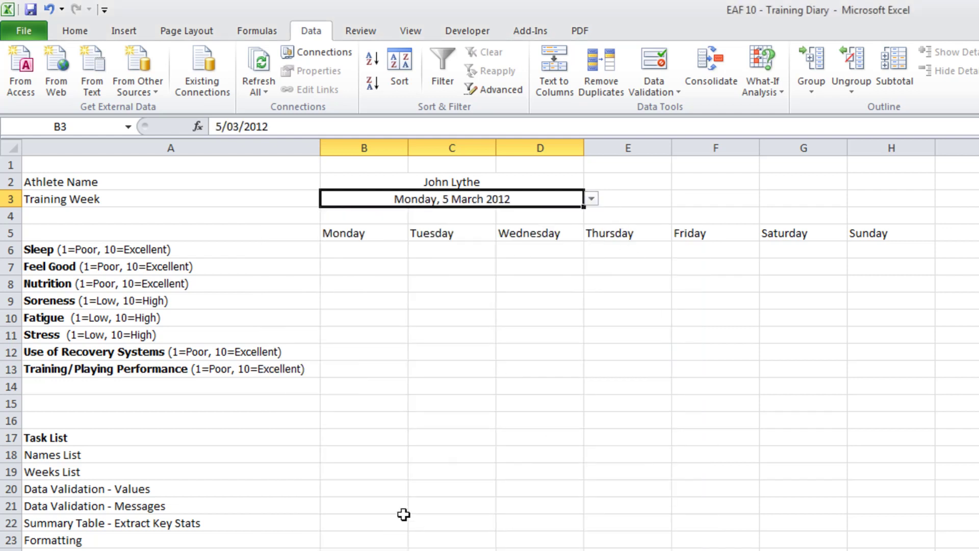
{"action": "left_click", "coordinate": [106, 219]}
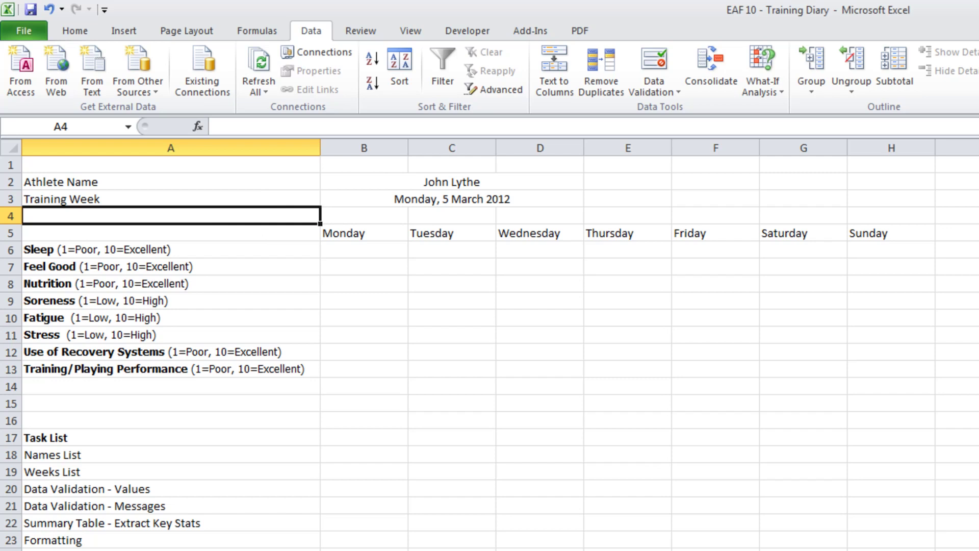
- Fill the Names List and Weeks List task cells yellow
{"action": "left_click_drag", "start_coordinate": [225, 456], "coordinate": [229, 470]}
{"action": "left_click", "coordinate": [88, 35]}
{"action": "left_click", "coordinate": [271, 86]}
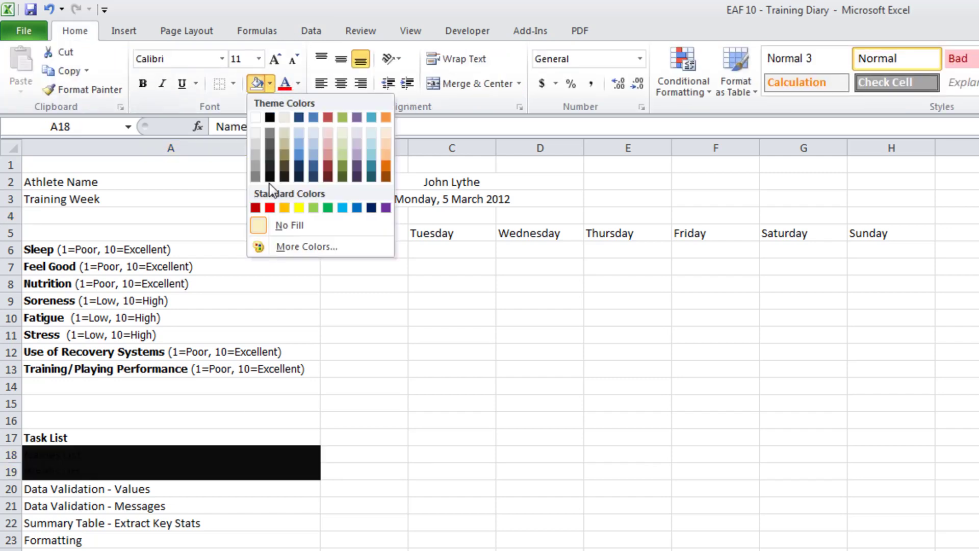
{"action": "left_click", "coordinate": [299, 207]}
{"action": "left_click", "coordinate": [235, 493]}
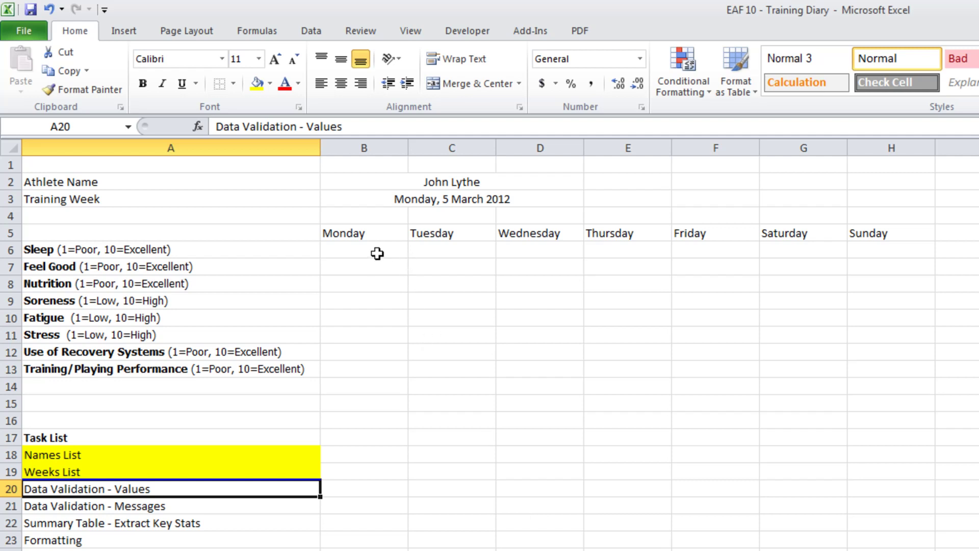
- Set B6:H13 validation to Decimal with minimum 1 and maximum 10
{"action": "left_click_drag", "start_coordinate": [378, 253], "coordinate": [866, 368]}
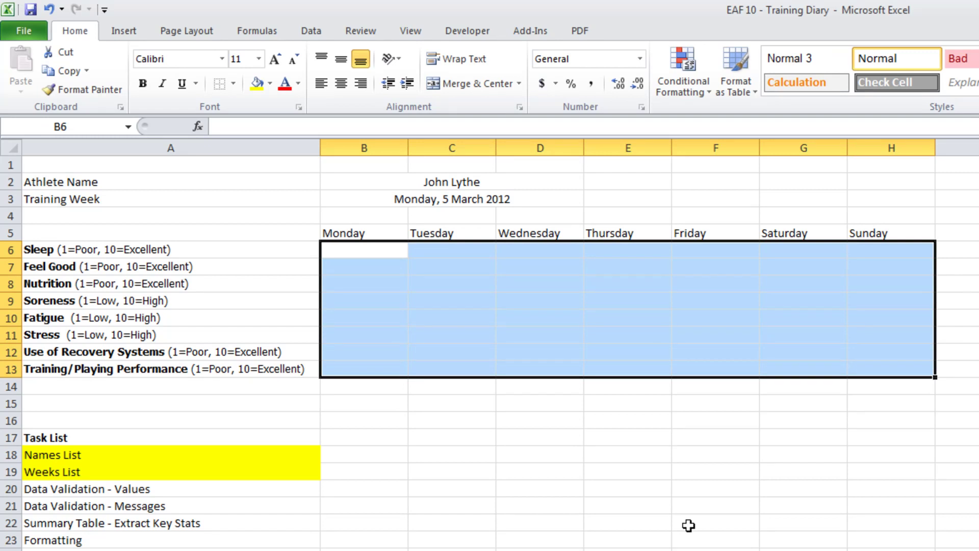
{"action": "left_click", "coordinate": [312, 31]}
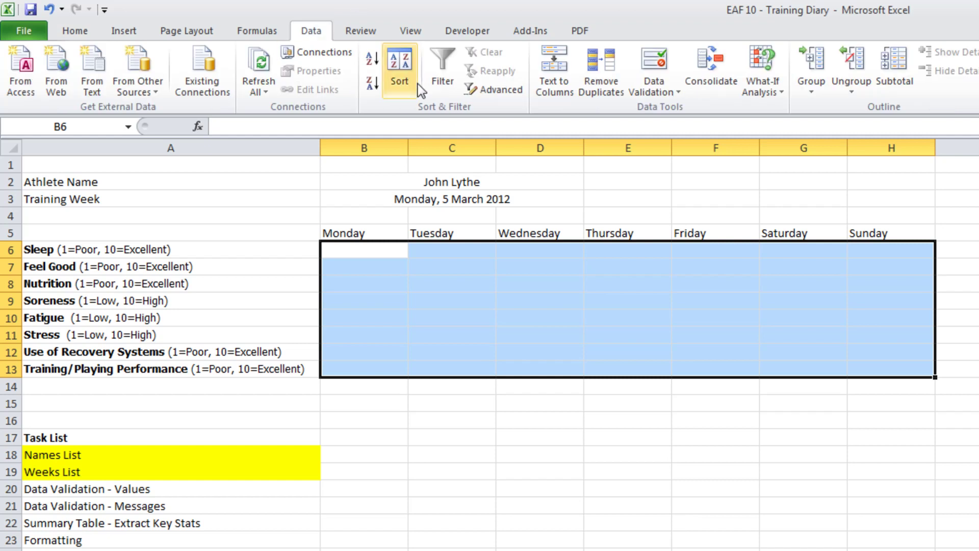
{"action": "left_click", "coordinate": [665, 89]}
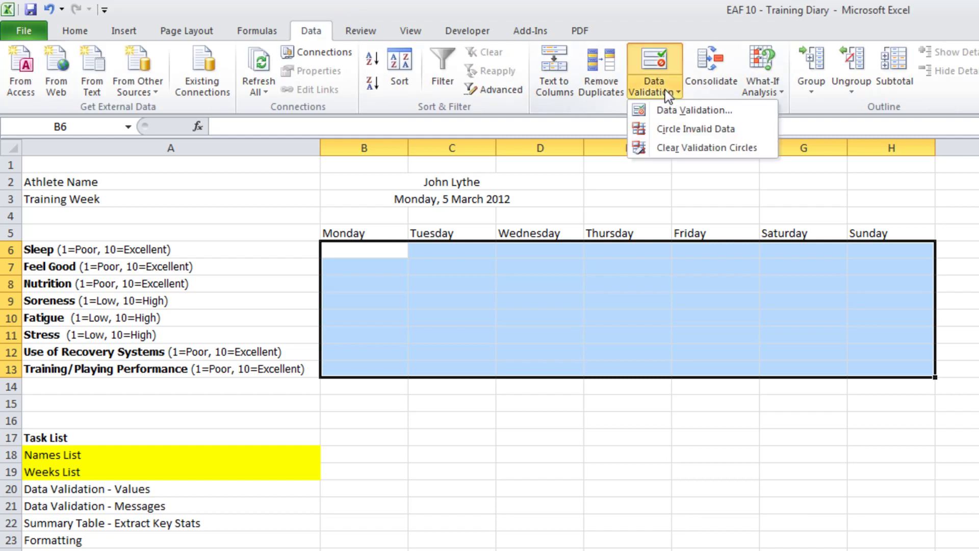
{"action": "left_click", "coordinate": [670, 110]}
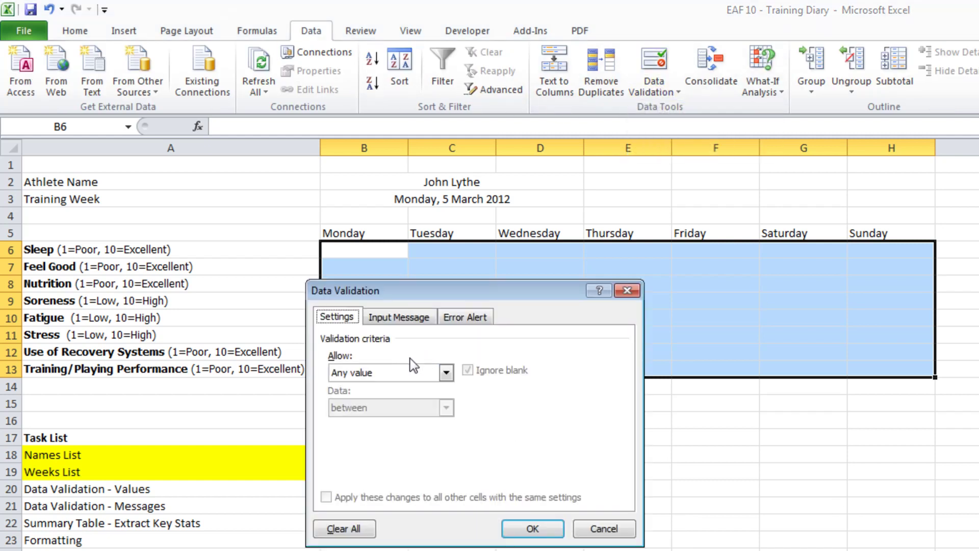
{"action": "left_click", "coordinate": [448, 378]}
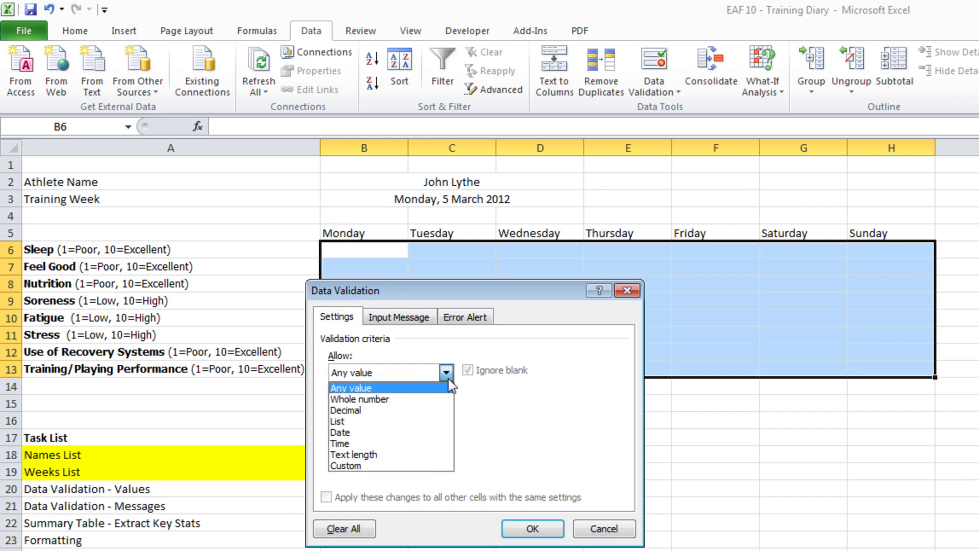
{"action": "left_click", "coordinate": [406, 410]}
{"action": "left_click", "coordinate": [387, 442]}
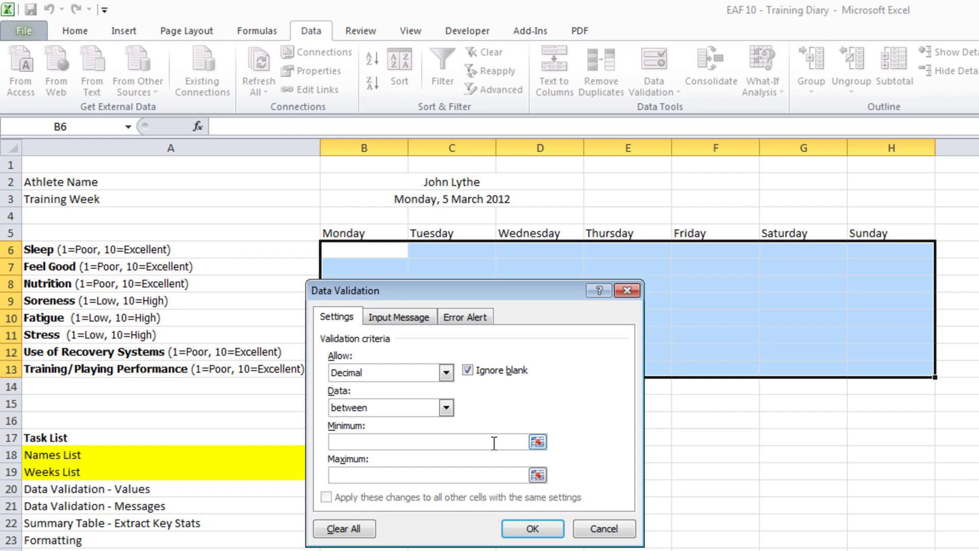
{"action": "type", "text": "1"}
{"action": "left_click", "coordinate": [386, 474]}
{"action": "type", "text": "10"}
- Apply the 1–10 rule and enter 5 in B6 and 4.5 in B7
{"action": "left_click", "coordinate": [532, 525]}
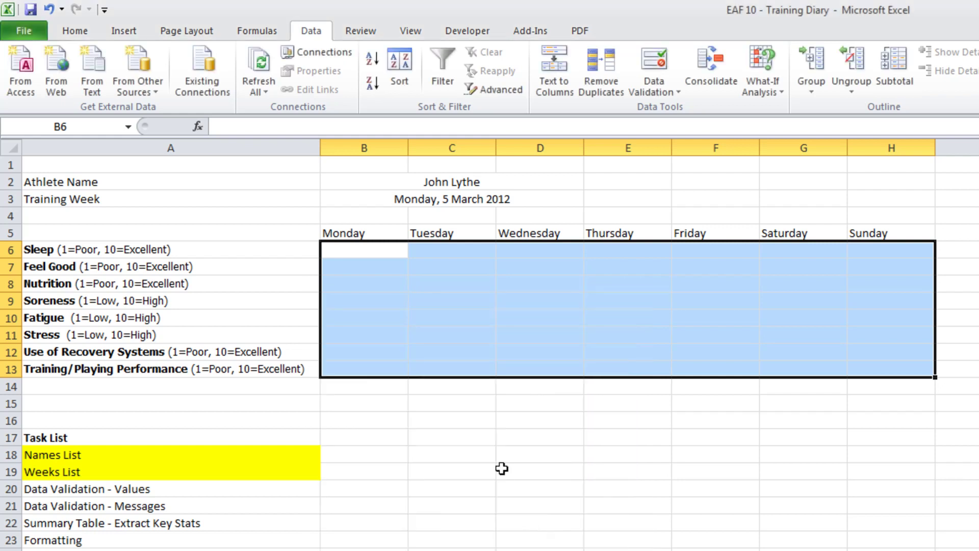
{"action": "left_click", "coordinate": [364, 243]}
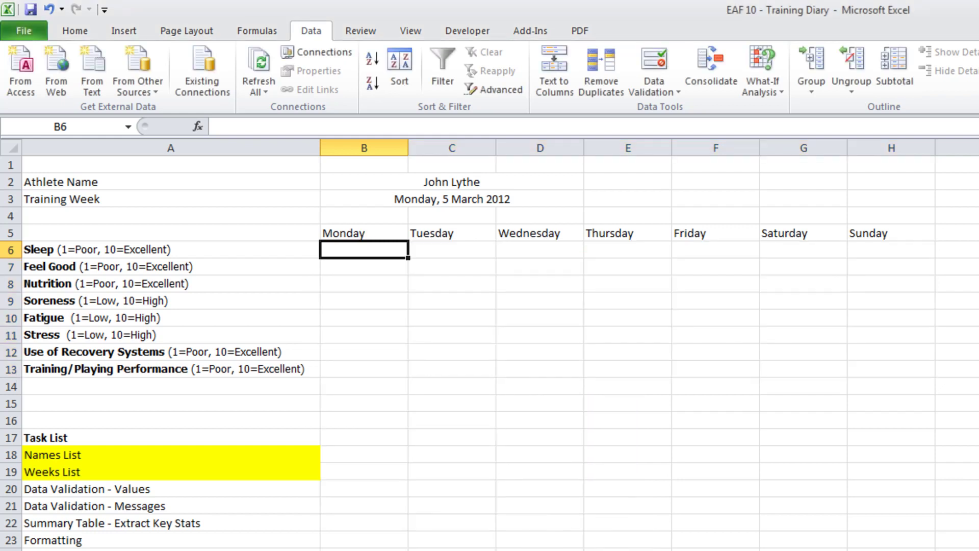
{"action": "type", "text": "5"}
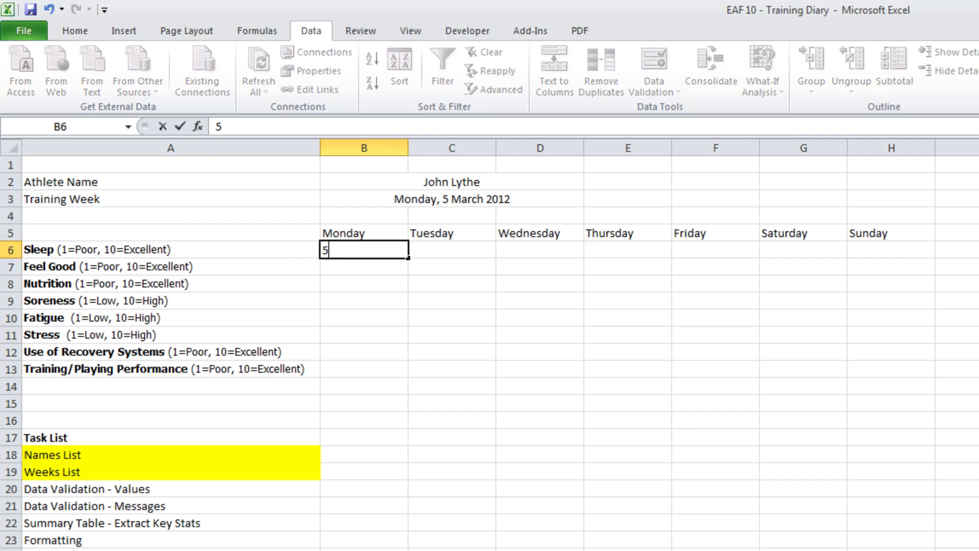
{"action": "key", "text": "Return"}
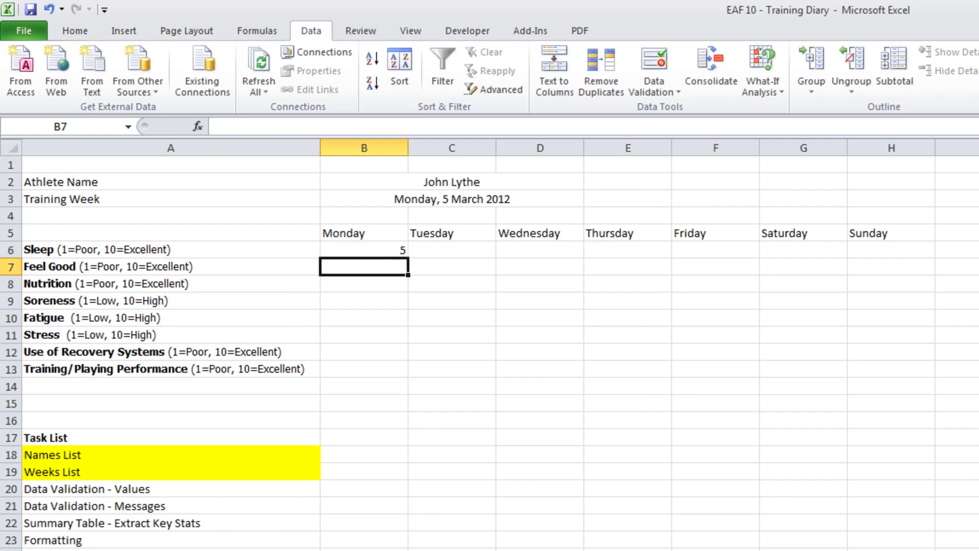
{"action": "type", "text": "4.5"}
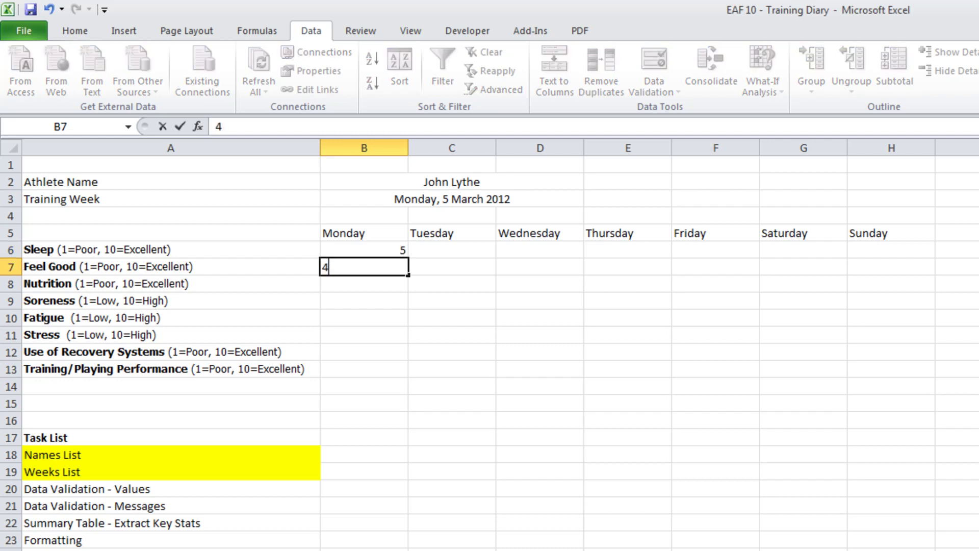
{"action": "key", "text": "Return"}
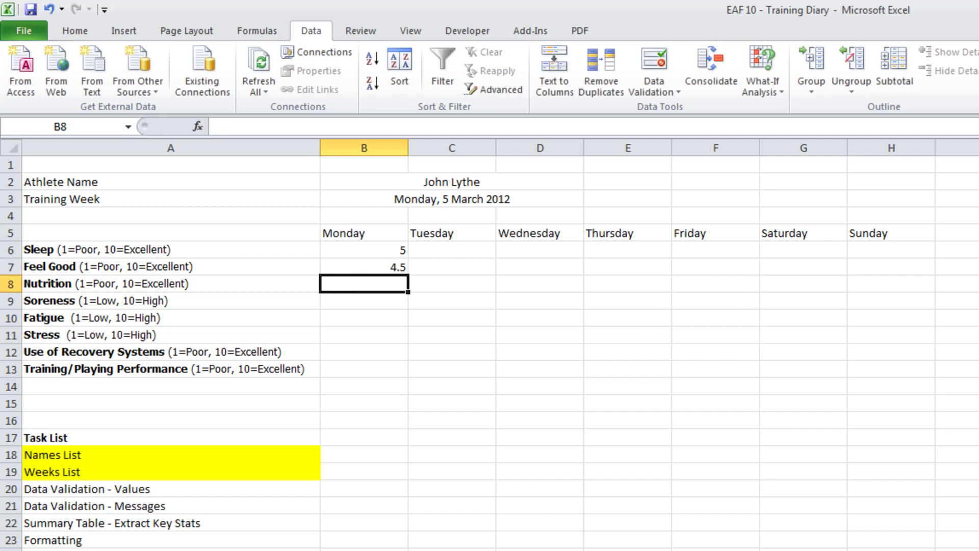
- Try 11 in Nutrition's B8 and cancel the rejected entry
{"action": "type", "text": "11"}
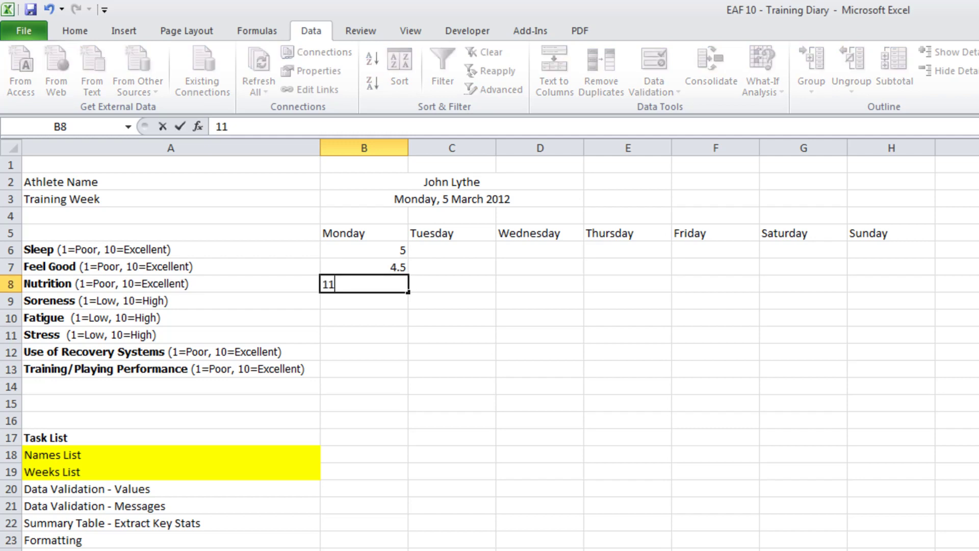
{"action": "key", "text": "Return"}
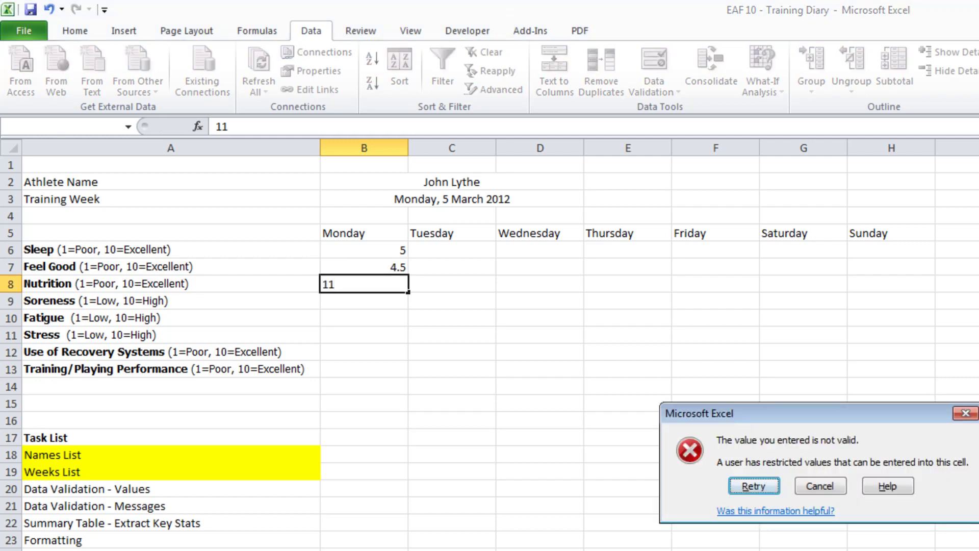
{"action": "left_click", "coordinate": [834, 486]}
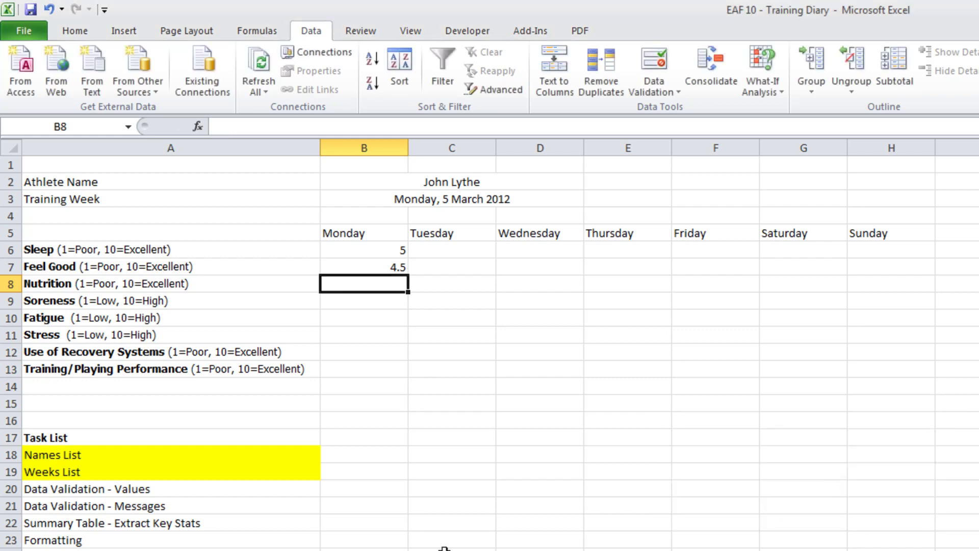
{"action": "left_click", "coordinate": [348, 407]}
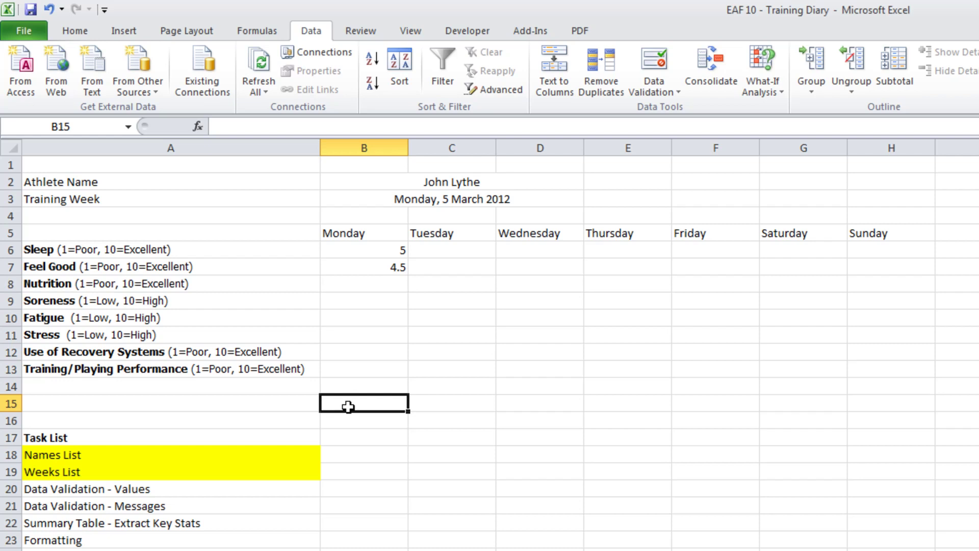
- Fill the Data Validation - Values task yellow and select Sleep cells B6:H6
{"action": "left_click", "coordinate": [243, 491]}
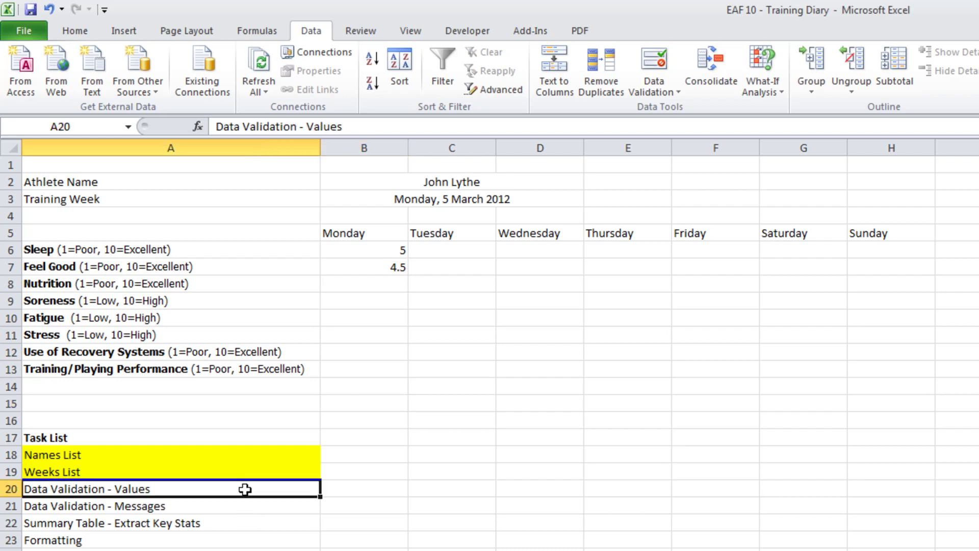
{"action": "left_click", "coordinate": [75, 30]}
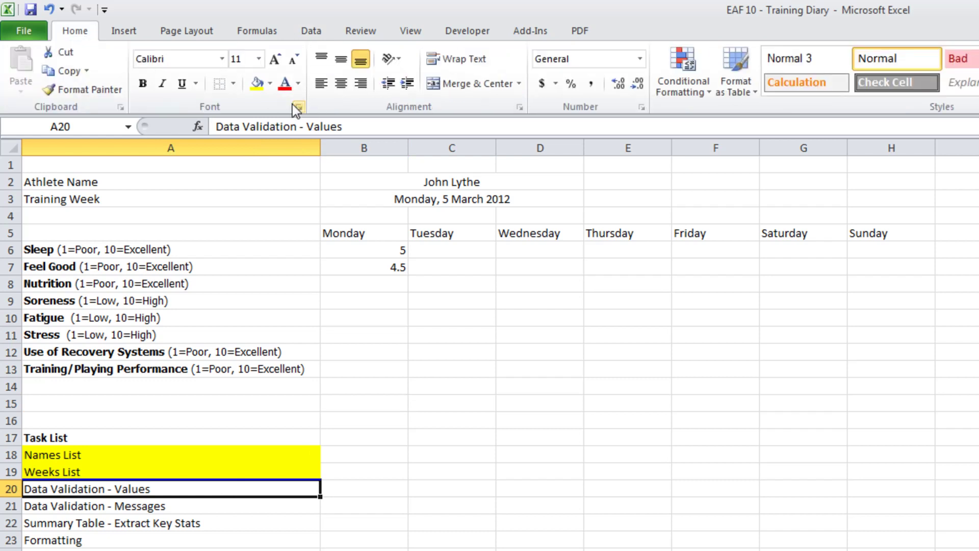
{"action": "left_click", "coordinate": [256, 82]}
{"action": "left_click", "coordinate": [225, 507]}
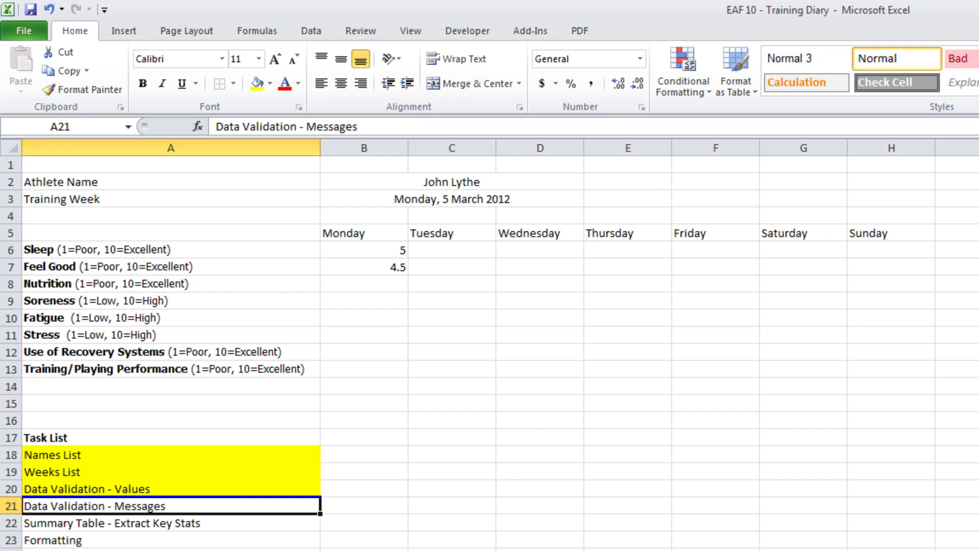
{"action": "left_click_drag", "start_coordinate": [329, 247], "coordinate": [864, 252]}
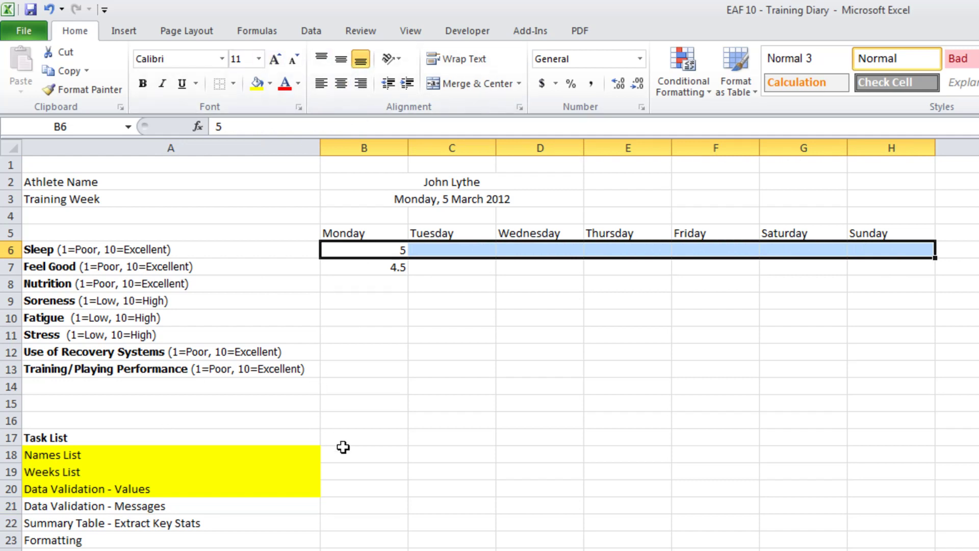
- Set B6:H6's input message: title 'Sleep', message 'How well did you sleep?'
{"action": "left_click", "coordinate": [314, 35]}
{"action": "left_click", "coordinate": [649, 93]}
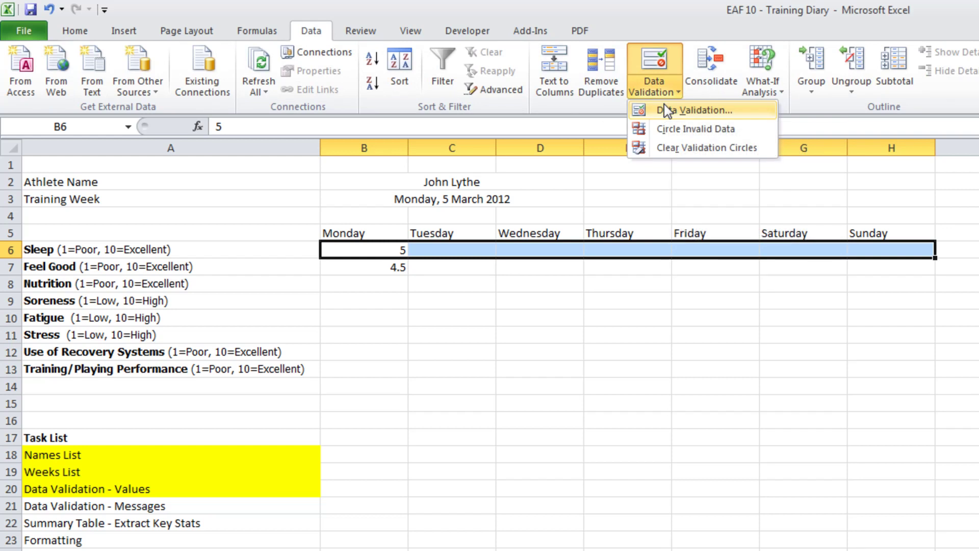
{"action": "left_click", "coordinate": [664, 105]}
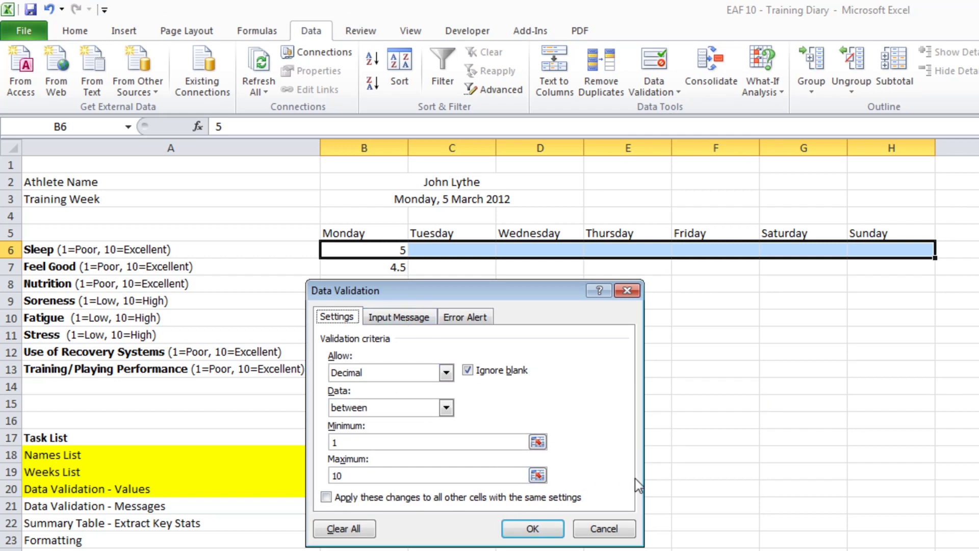
{"action": "left_click", "coordinate": [420, 321]}
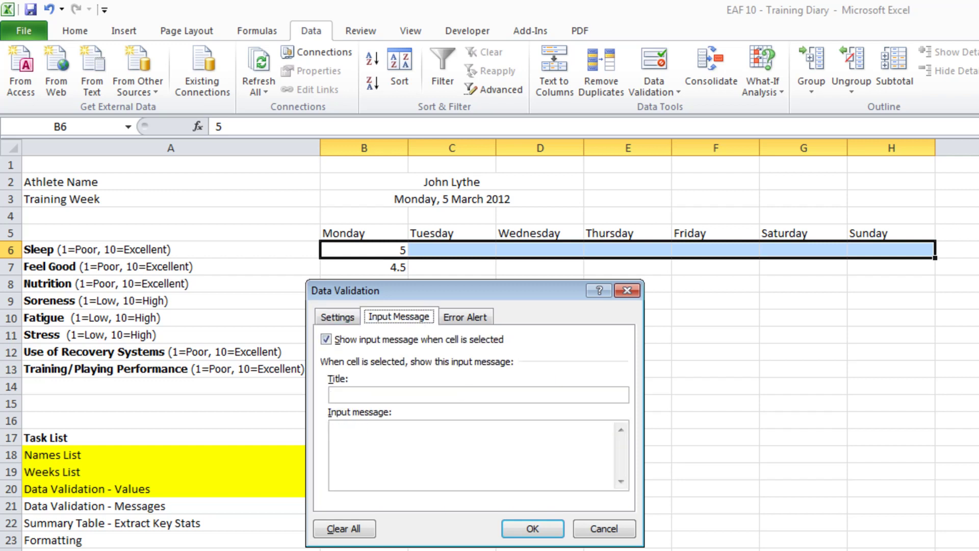
{"action": "left_click", "coordinate": [386, 394]}
{"action": "type", "text": "Sleep"}
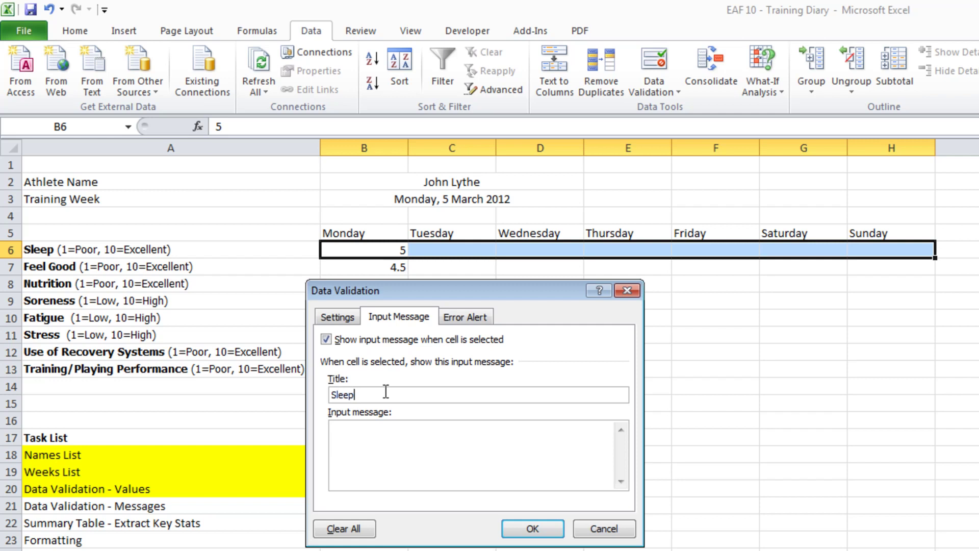
{"action": "left_click", "coordinate": [378, 435]}
{"action": "type", "text": "How well did you sleep?"}
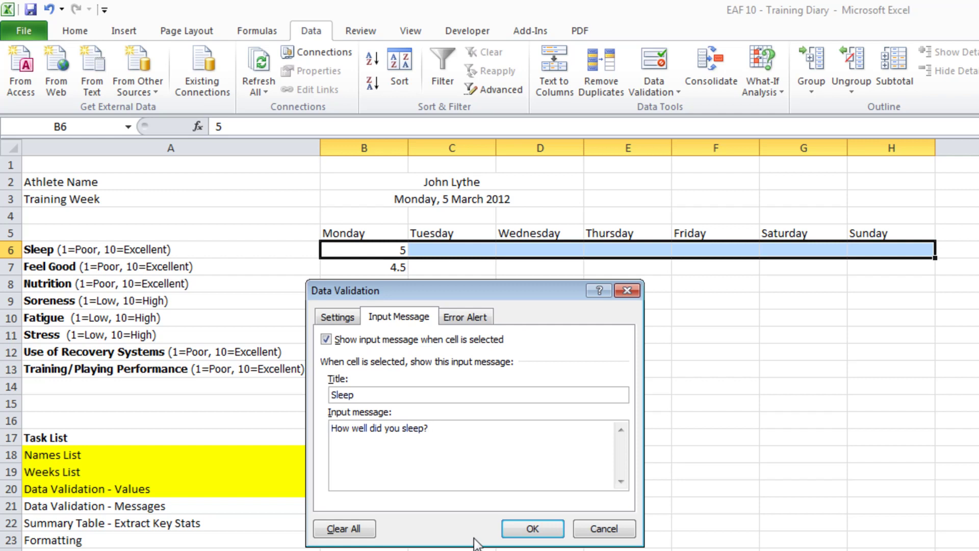
- Add a Stop error alert titled 'Sleep' requesting a number between 1 and 10, then confirm
{"action": "left_click", "coordinate": [462, 320]}
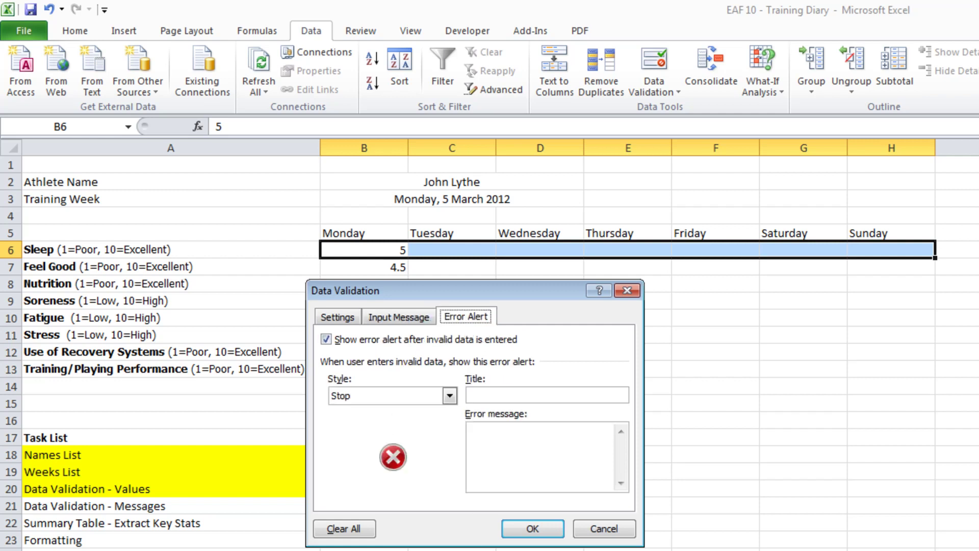
{"action": "left_click", "coordinate": [479, 398]}
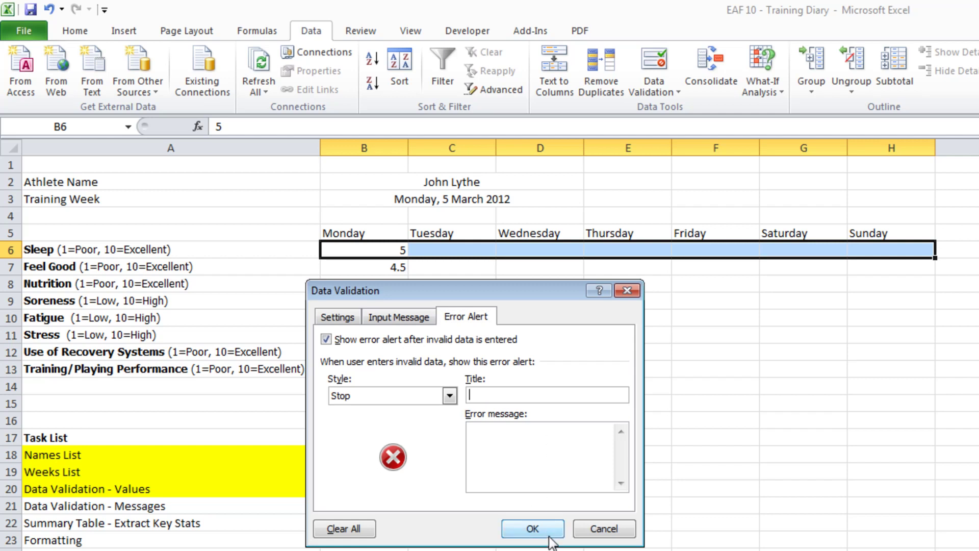
{"action": "type", "text": "Sleep"}
{"action": "key", "text": "Tab"}
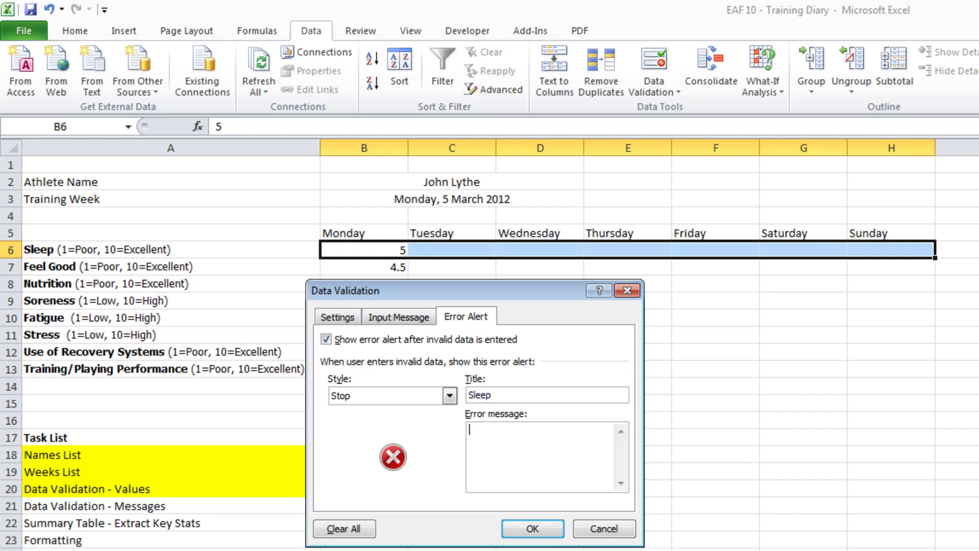
{"action": "type", "text": "Please enter a number bet"}
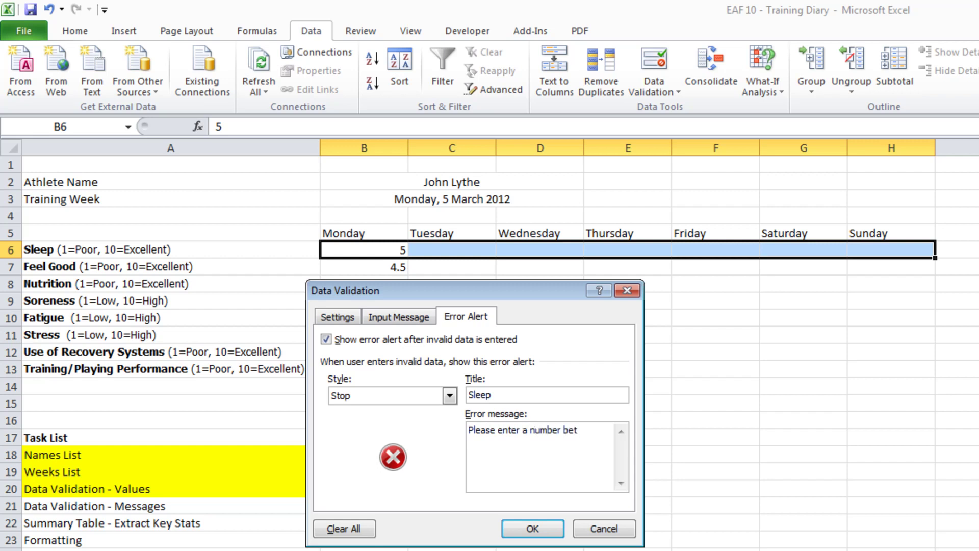
{"action": "type", "text": "ween 1 and 10 that repr"}
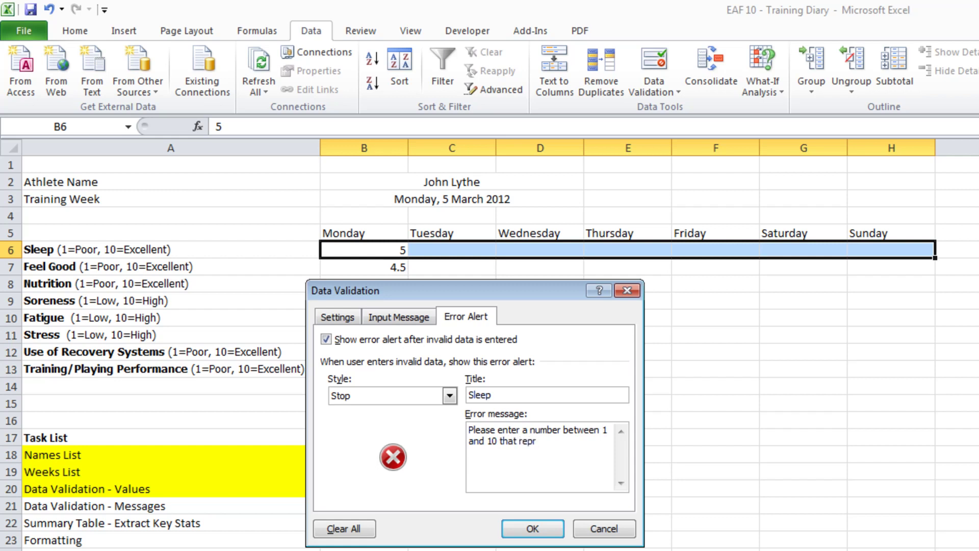
{"action": "type", "text": "esents h"}
{"action": "type", "text": "ow well you sl"}
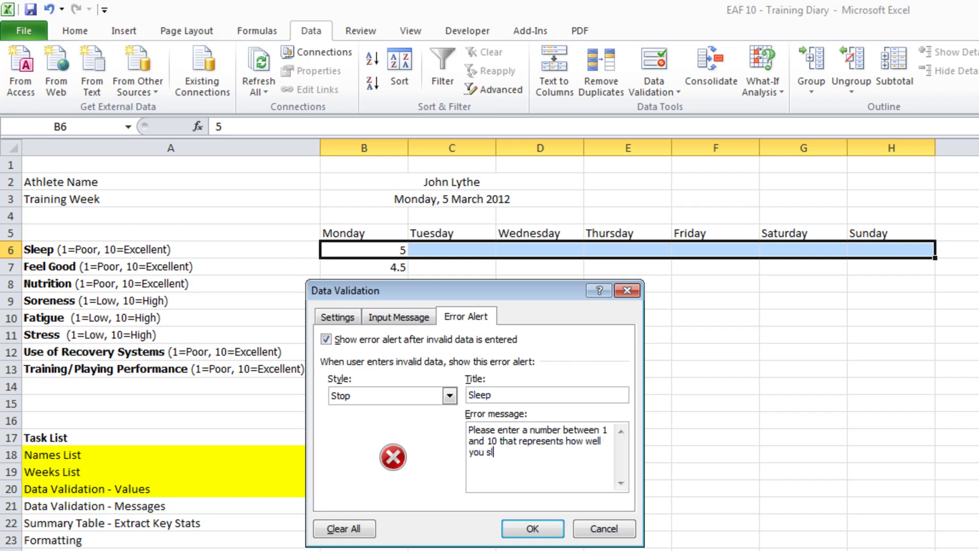
{"action": "type", "text": "ept"}
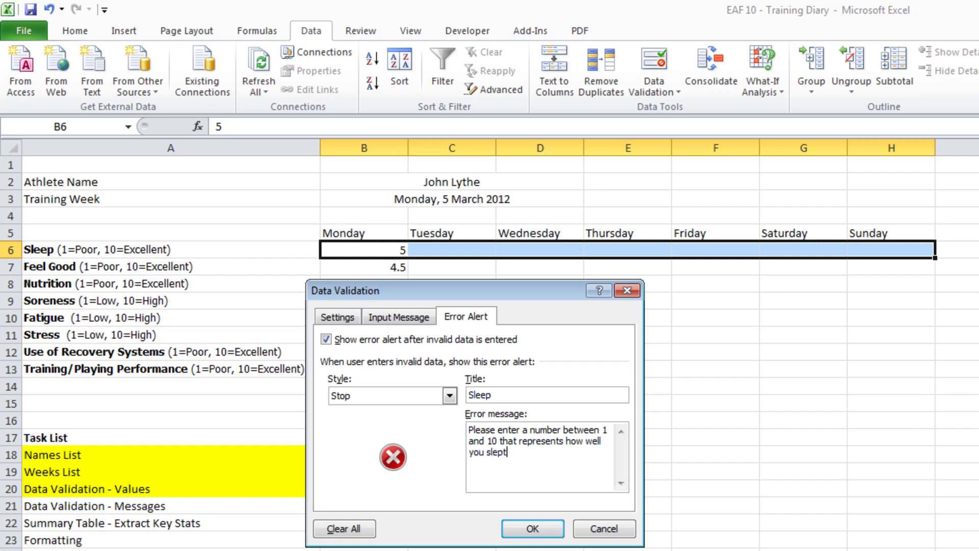
{"action": "left_click", "coordinate": [533, 529]}
{"action": "left_click", "coordinate": [451, 521]}
{"action": "left_click", "coordinate": [373, 255]}
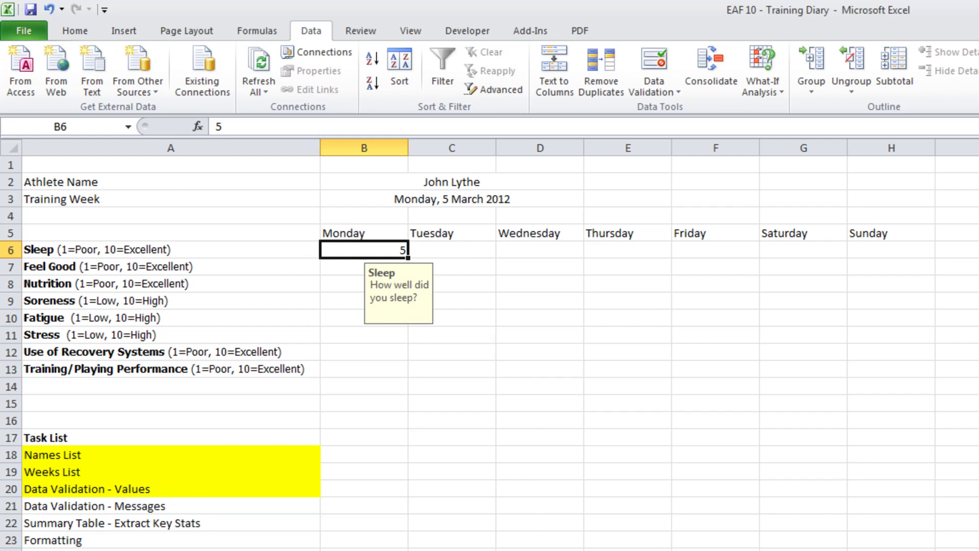
- Enter 11.2 in C6, retry after the rejection, and record 6.5 instead
{"action": "left_click", "coordinate": [452, 247]}
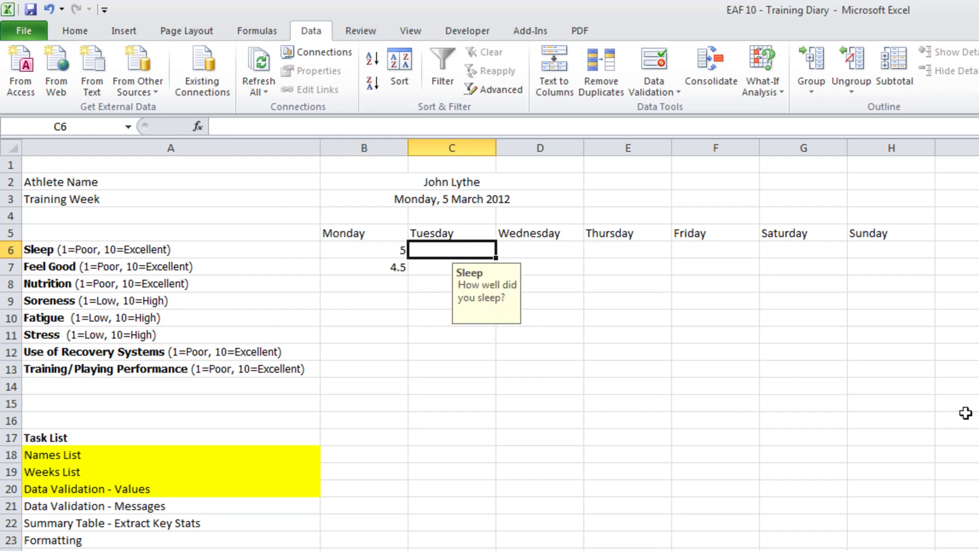
{"action": "type", "text": "11.2"}
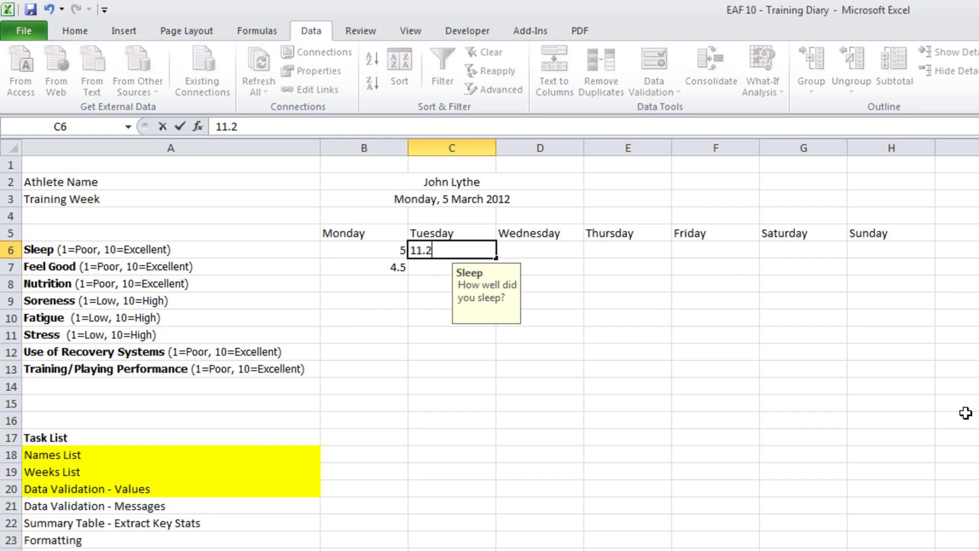
{"action": "key", "text": "Return"}
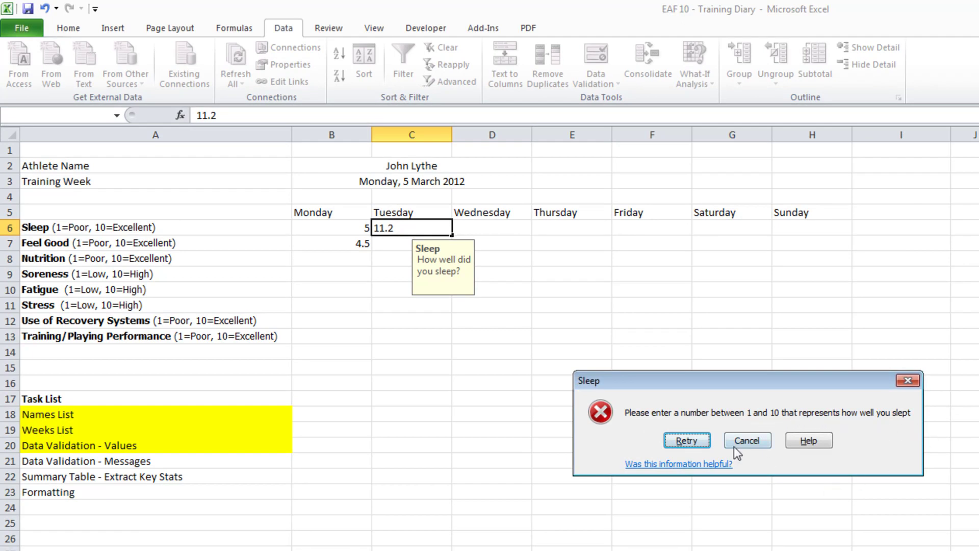
{"action": "left_click", "coordinate": [701, 441]}
{"action": "type", "text": "6.5"}
{"action": "key", "text": "Return"}
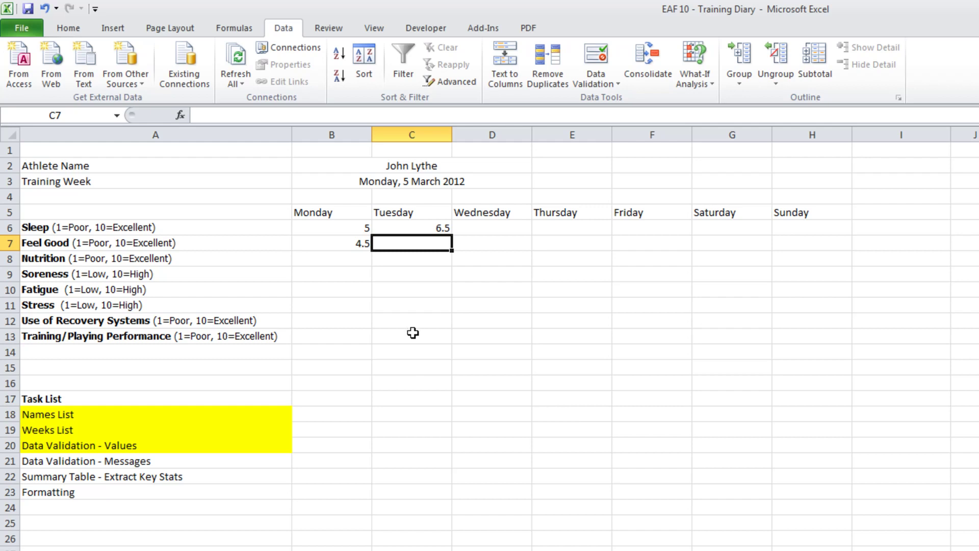
- Turn off Show input message in Data Validation for the Sleep cells B6:H6
{"action": "left_click_drag", "start_coordinate": [338, 228], "coordinate": [825, 342]}
{"action": "left_click", "coordinate": [516, 459]}
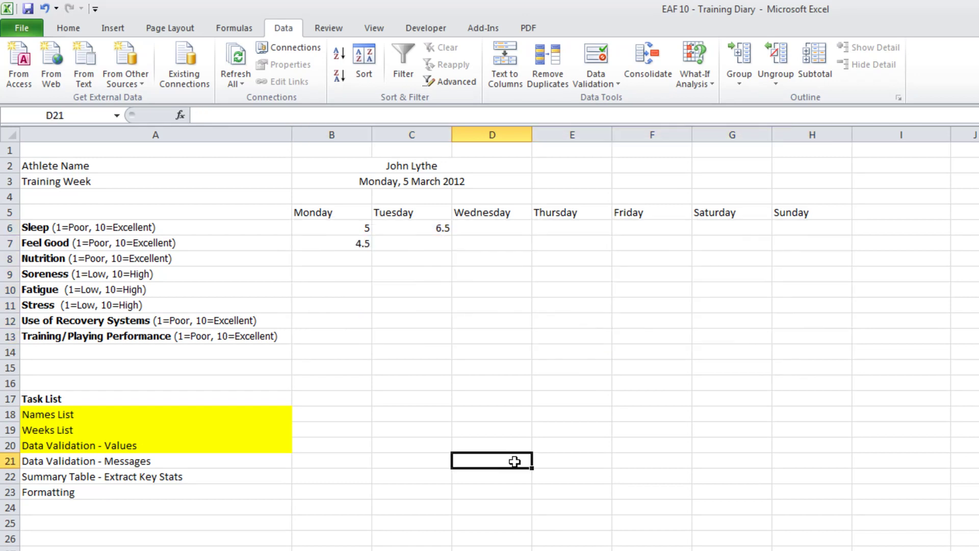
{"action": "left_click_drag", "start_coordinate": [337, 227], "coordinate": [811, 227]}
{"action": "left_click", "coordinate": [596, 82]}
{"action": "left_click", "coordinate": [597, 105]}
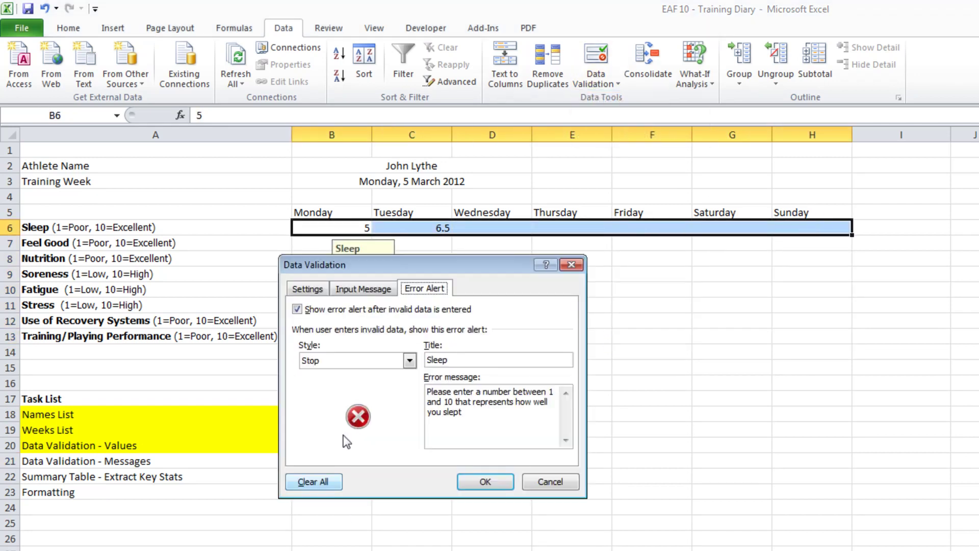
{"action": "left_click", "coordinate": [363, 289]}
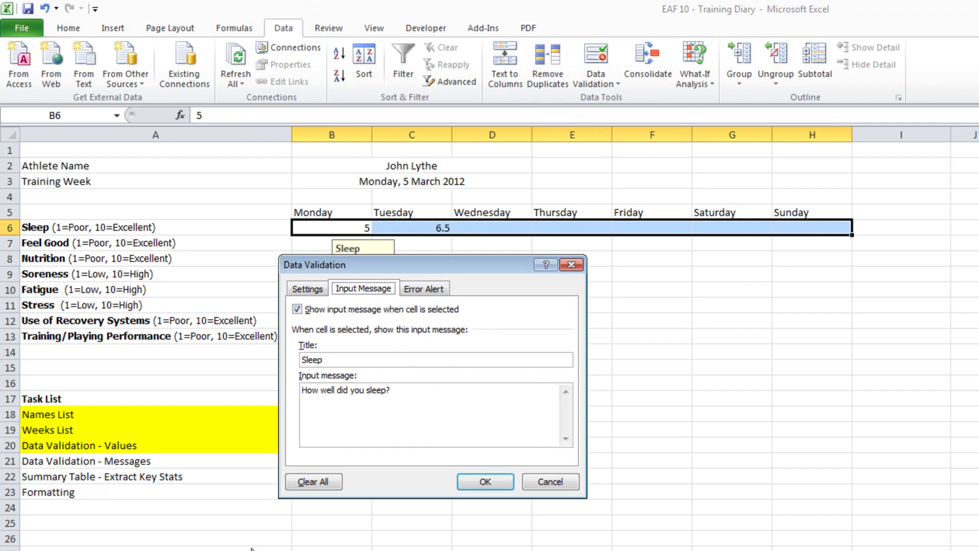
{"action": "left_click", "coordinate": [297, 309]}
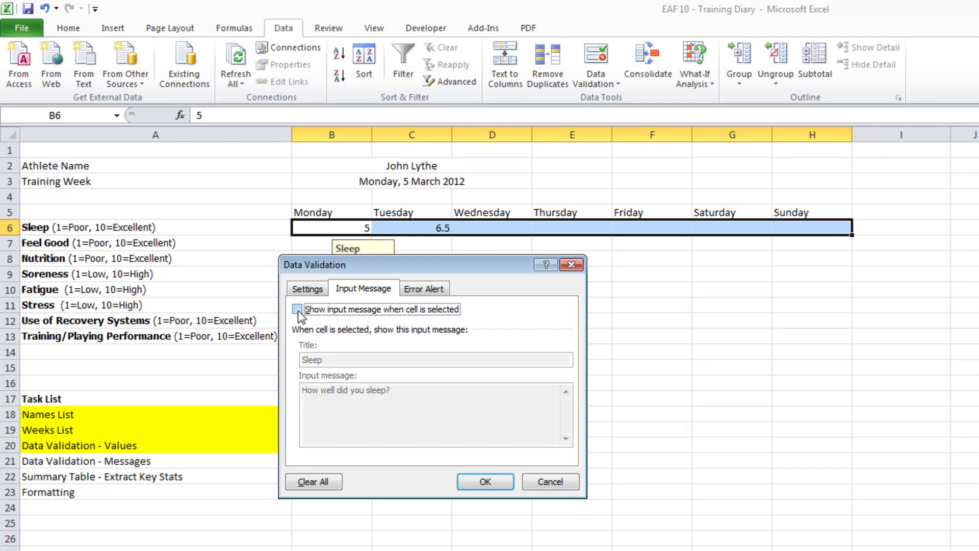
{"action": "left_click", "coordinate": [485, 481]}
- Test the Sleep validation by entering 11 in D6, then cancel the rejected entry
{"action": "left_click", "coordinate": [337, 240]}
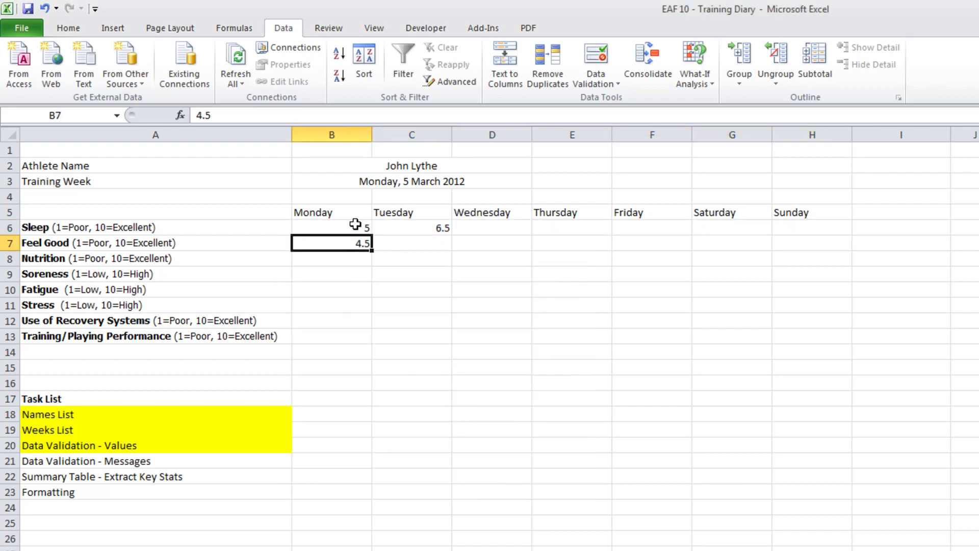
{"action": "left_click", "coordinate": [351, 227]}
{"action": "left_click", "coordinate": [408, 228]}
{"action": "left_click", "coordinate": [467, 226]}
{"action": "type", "text": "11"}
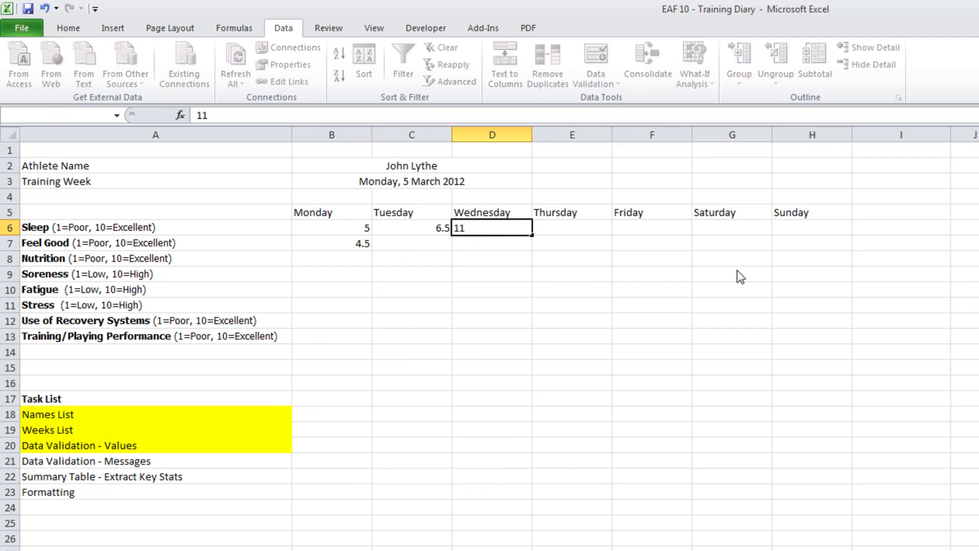
{"action": "key", "text": "Return"}
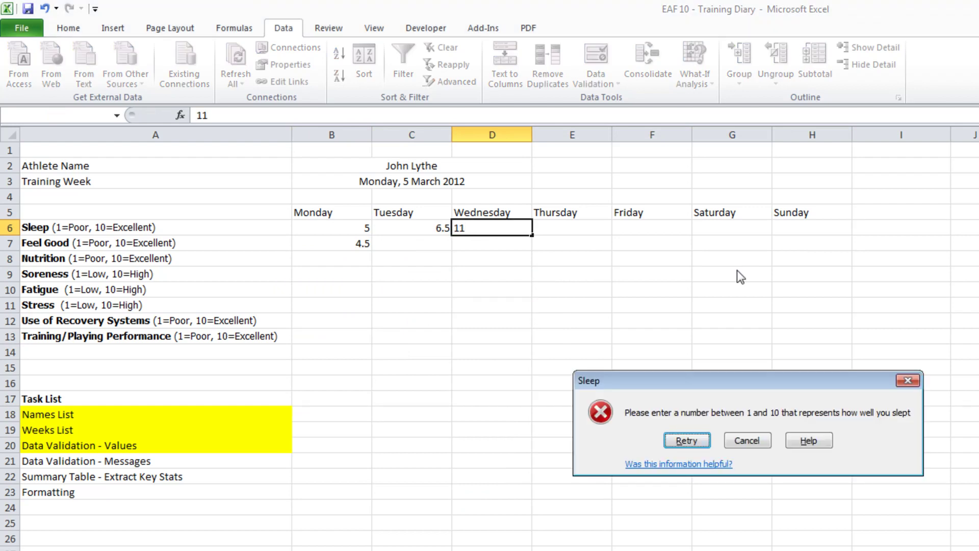
{"action": "left_click", "coordinate": [750, 444]}
{"action": "left_click", "coordinate": [192, 371]}
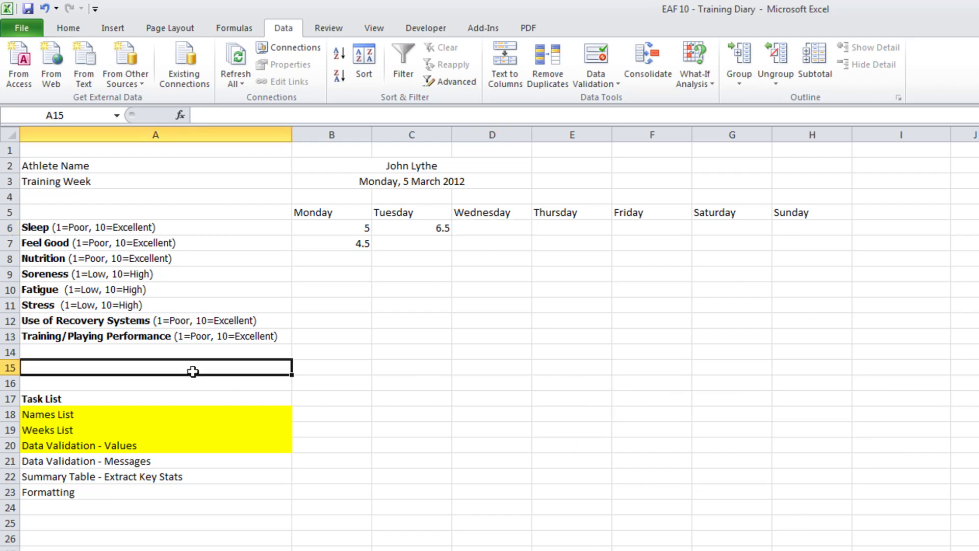
- Fill the Data Validation - Messages task cell A21 yellow
{"action": "left_click", "coordinate": [212, 462]}
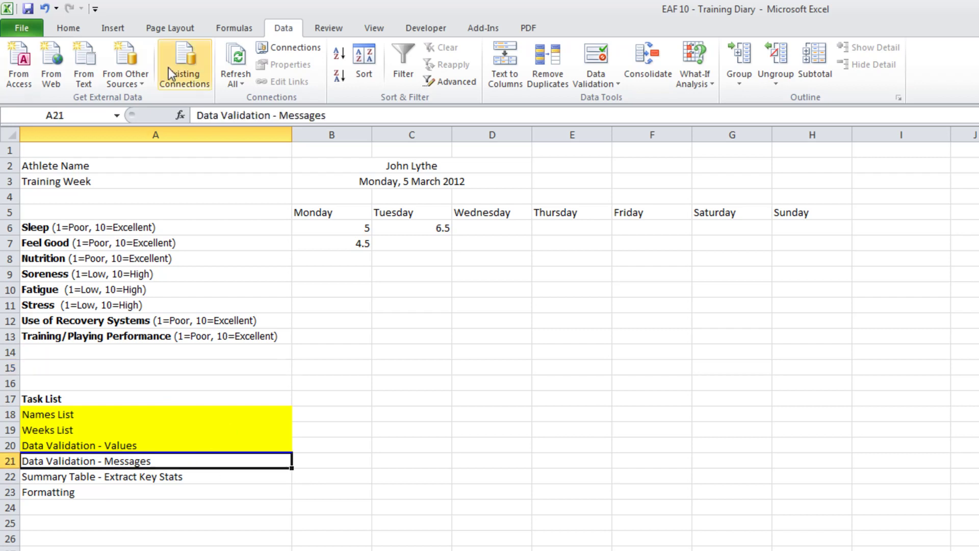
{"action": "left_click", "coordinate": [69, 28]}
{"action": "left_click", "coordinate": [234, 76]}
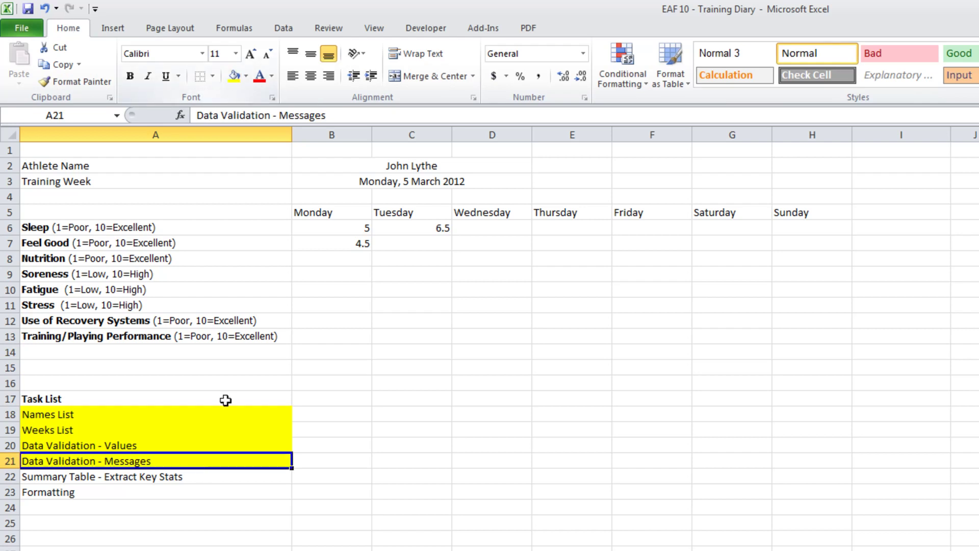
{"action": "left_click", "coordinate": [206, 480]}
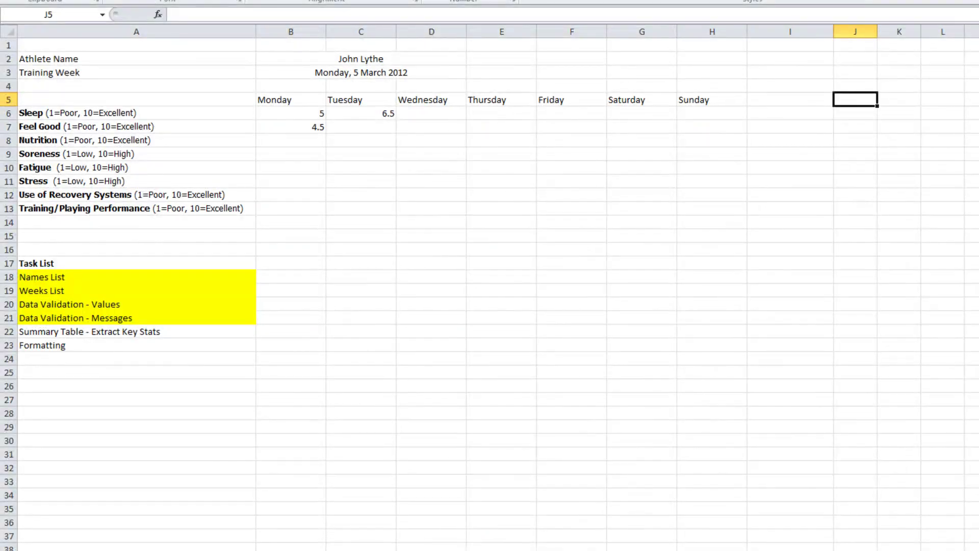
- Enter a J5 formula referencing Monday's Sleep score and fill it down column J
{"action": "type", "text": "="}
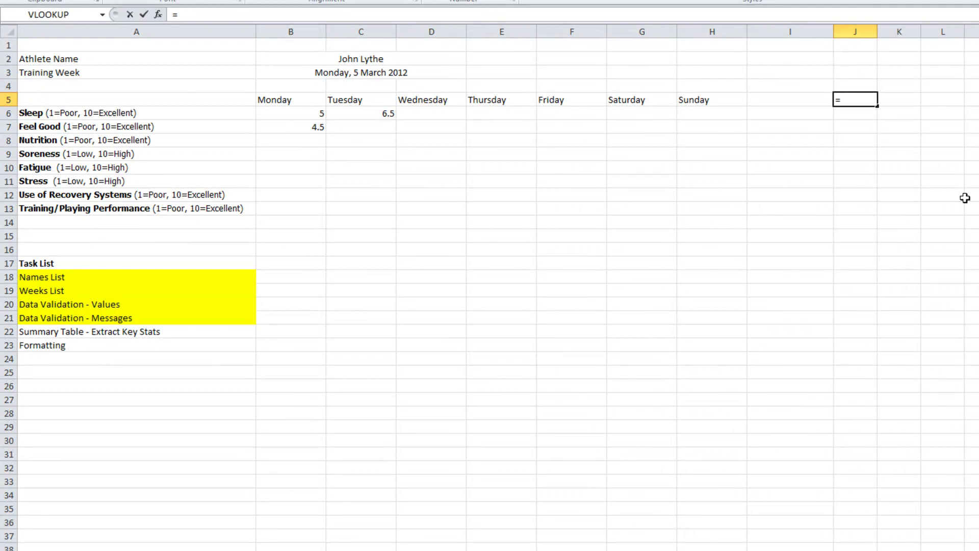
{"action": "left_click", "coordinate": [298, 111]}
{"action": "key", "text": "Return"}
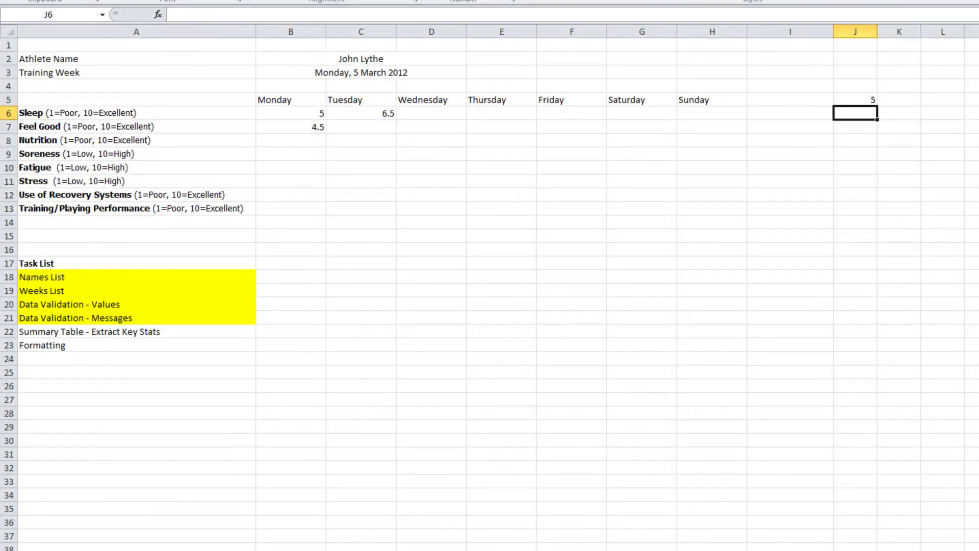
{"action": "left_click", "coordinate": [865, 98]}
{"action": "left_click_drag", "start_coordinate": [877, 106], "coordinate": [870, 197]}
- Enter Monday's remaining category scores down column B, starting at Nutrition
{"action": "left_click", "coordinate": [310, 142]}
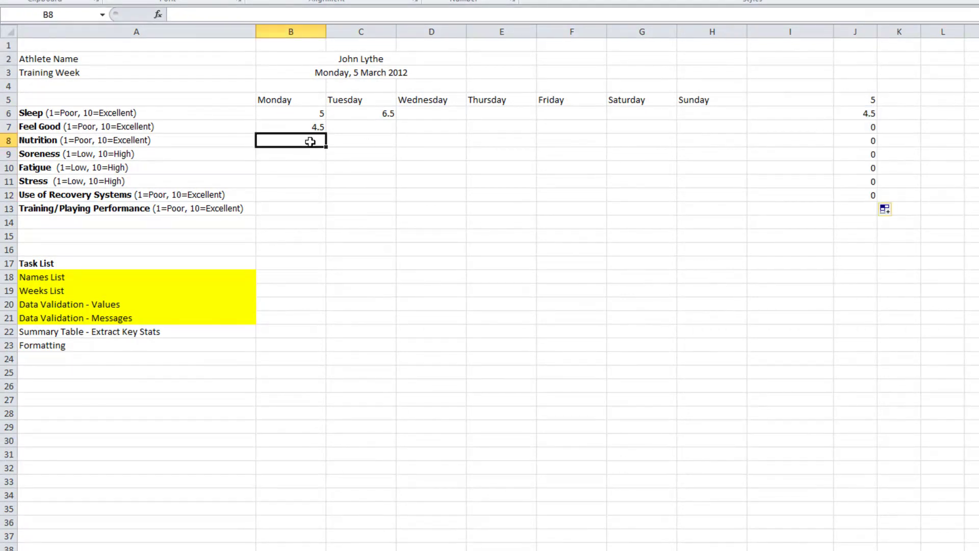
{"action": "type", "text": "5"}
{"action": "key", "text": "Return"}
{"action": "type", "text": "4"}
{"action": "key", "text": "Return"}
{"action": "type", "text": "3"}
{"action": "key", "text": "Return"}
{"action": "type", "text": "2"}
{"action": "key", "text": "Return"}
{"action": "type", "text": "4"}
{"action": "key", "text": "Return"}
{"action": "type", "text": "2"}
{"action": "key", "text": "Return"}
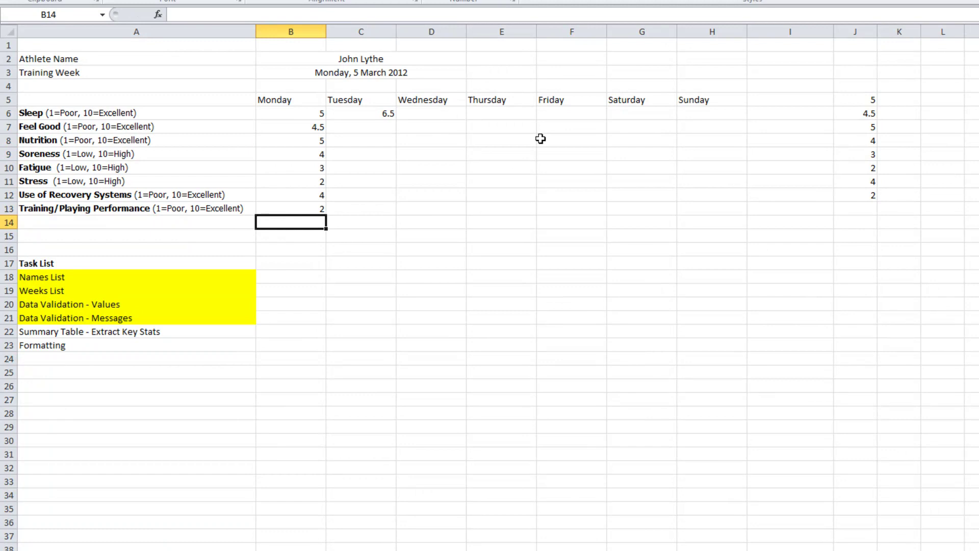
- Enter =C6 in J13 and give Tuesday's Training Performance in C13 a score of 8
{"action": "left_click_drag", "start_coordinate": [865, 100], "coordinate": [870, 188]}
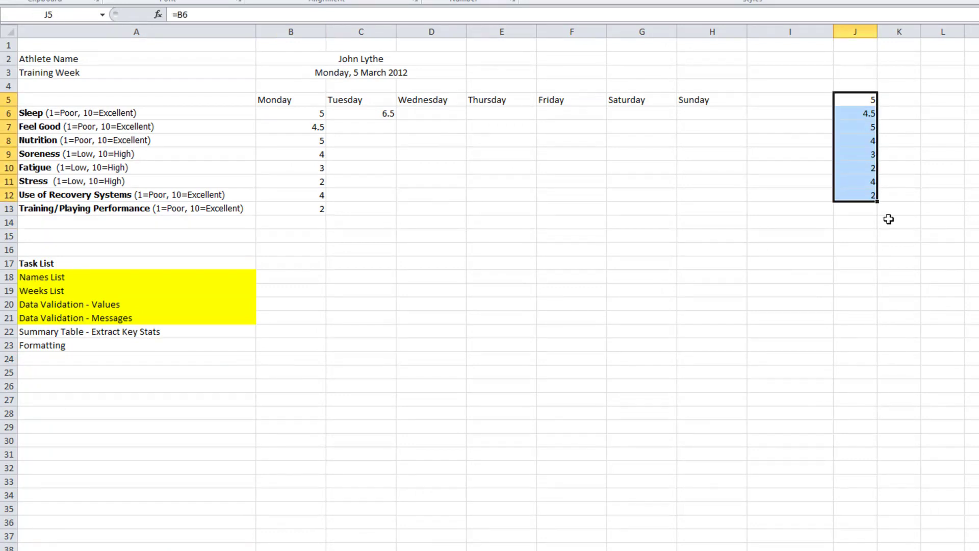
{"action": "left_click", "coordinate": [862, 209]}
{"action": "type", "text": "="}
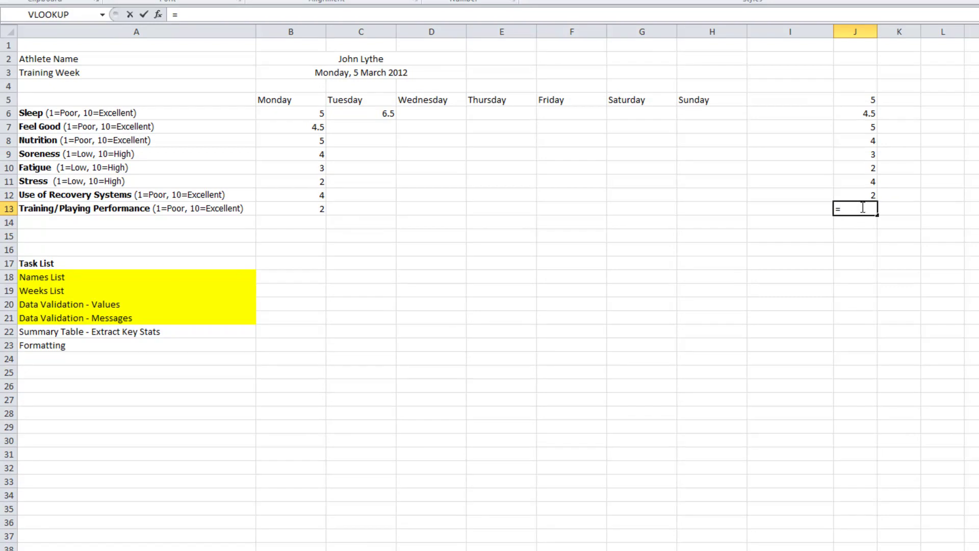
{"action": "left_click", "coordinate": [375, 113]}
{"action": "key", "text": "Return"}
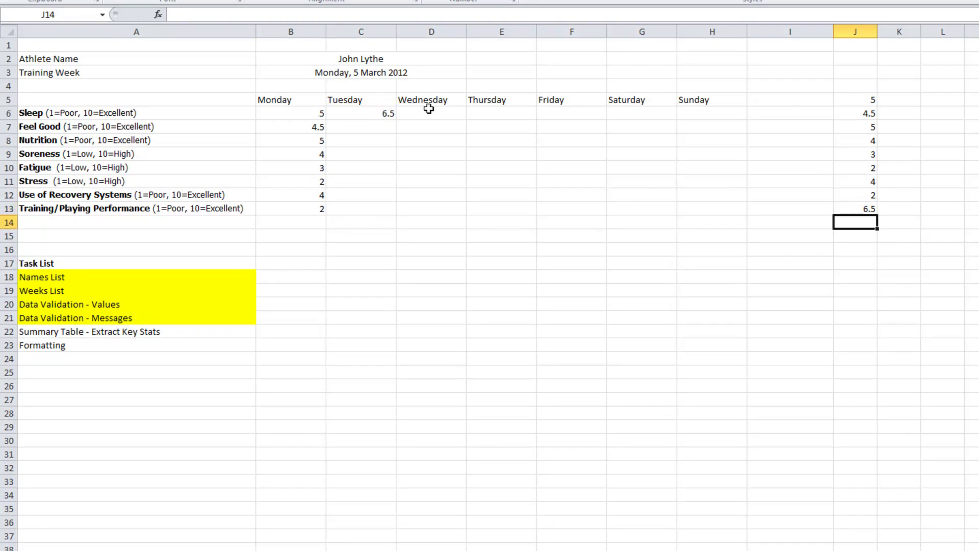
{"action": "left_click", "coordinate": [385, 209]}
{"action": "type", "text": "8"}
{"action": "key", "text": "Return"}
- Fill J13's formula down column J and delete the extra copies below row 20
{"action": "left_click", "coordinate": [862, 208]}
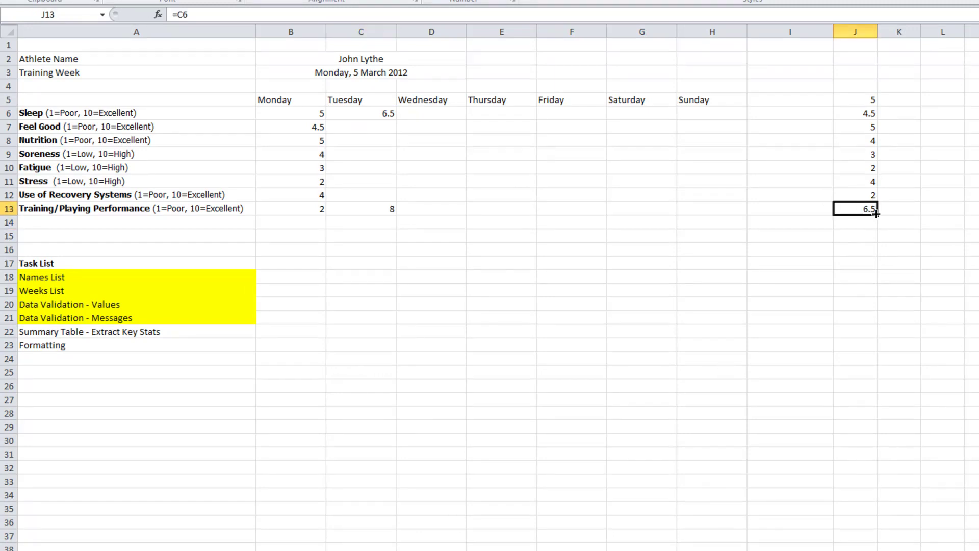
{"action": "left_click_drag", "start_coordinate": [877, 214], "coordinate": [894, 345]}
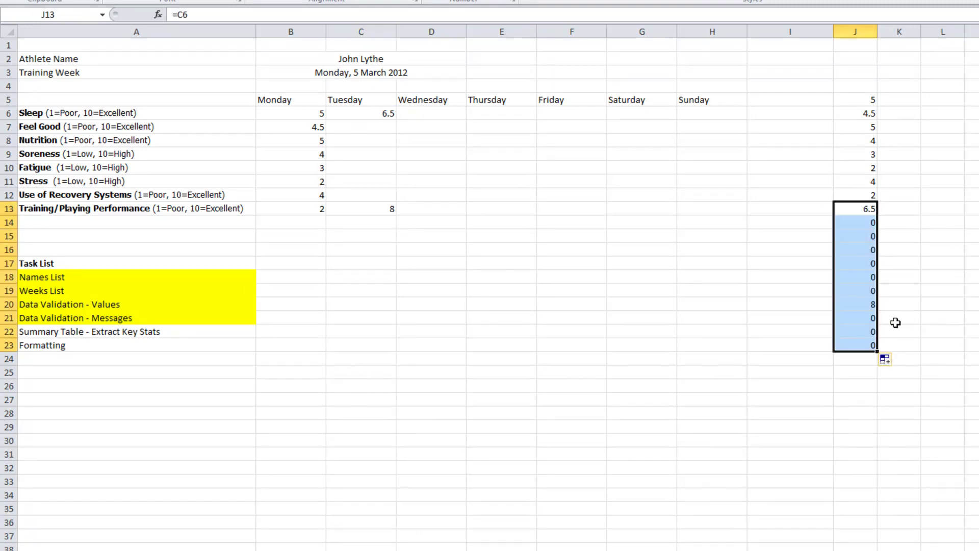
{"action": "left_click", "coordinate": [865, 317]}
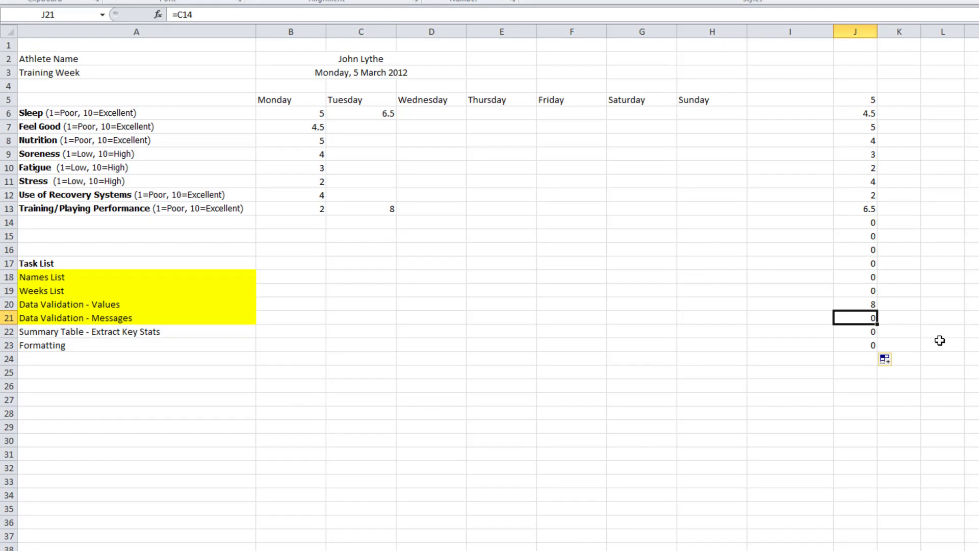
{"action": "key", "text": "Delete"}
{"action": "key", "text": "Down"}
{"action": "key", "text": "Delete"}
{"action": "key", "text": "Down"}
{"action": "key", "text": "Delete"}
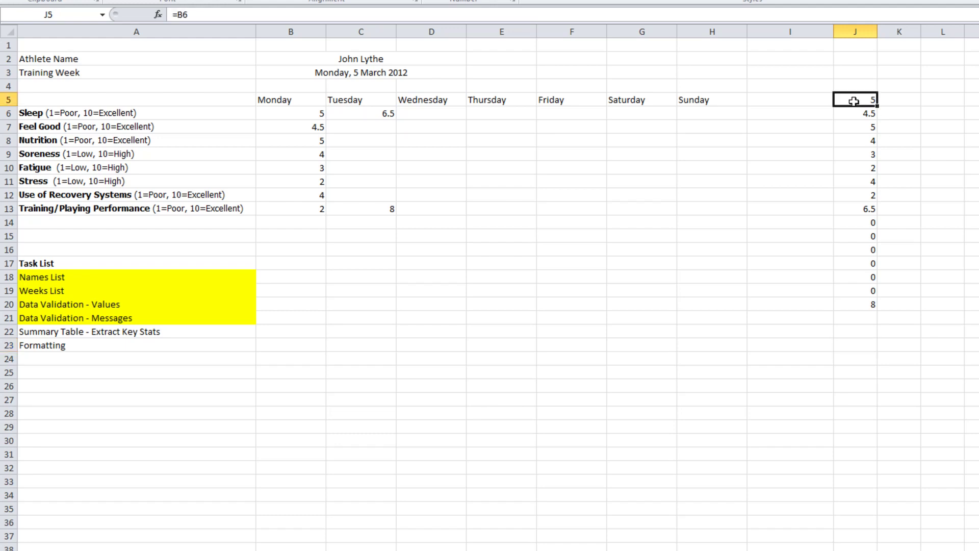
- Clear the test values from J5:J26
{"action": "left_click_drag", "start_coordinate": [854, 101], "coordinate": [855, 382]}
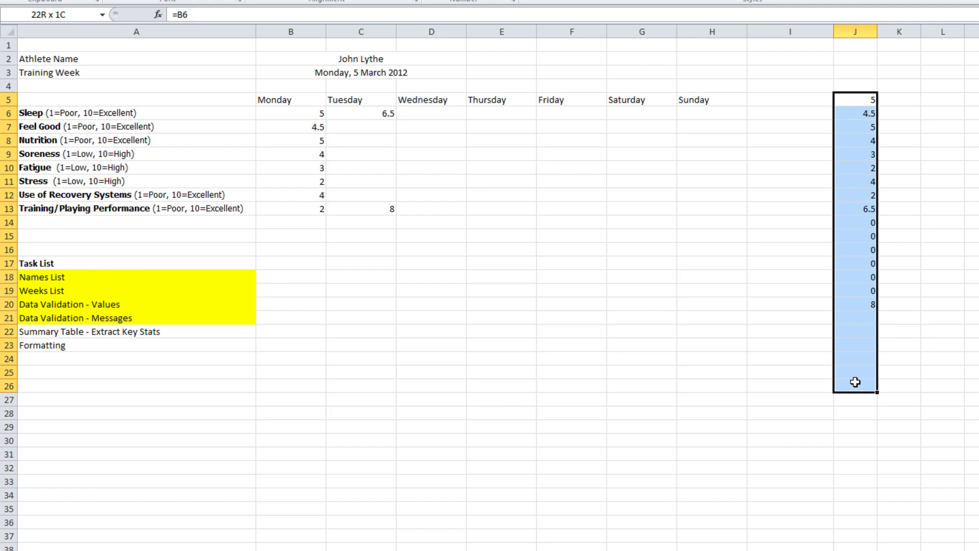
{"action": "left_click_drag", "start_coordinate": [855, 382], "coordinate": [855, 382]}
{"action": "key", "text": "Delete"}
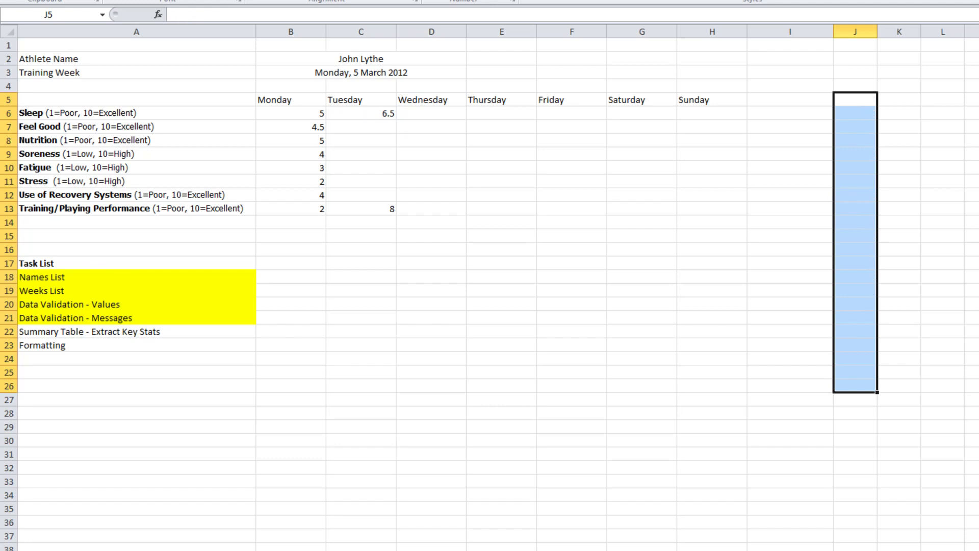
- Type the heading 'Average' in cell I5
{"action": "left_click", "coordinate": [768, 114]}
{"action": "key", "text": "Up"}
{"action": "type", "text": "Average"}
{"action": "key", "text": "Return"}
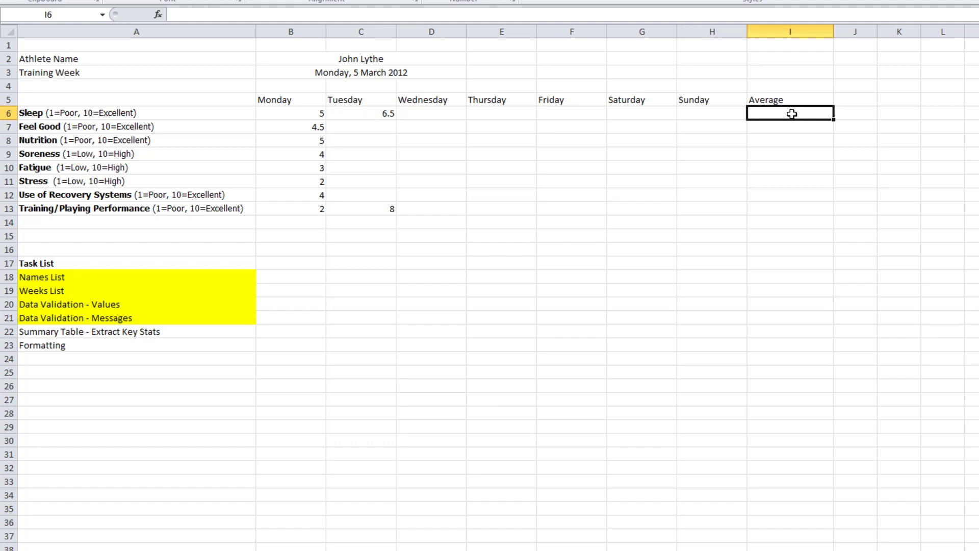
- Enter =AVERAGE(B6:H6) in I6 and fill it down to I13
{"action": "type", "text": "=average"}
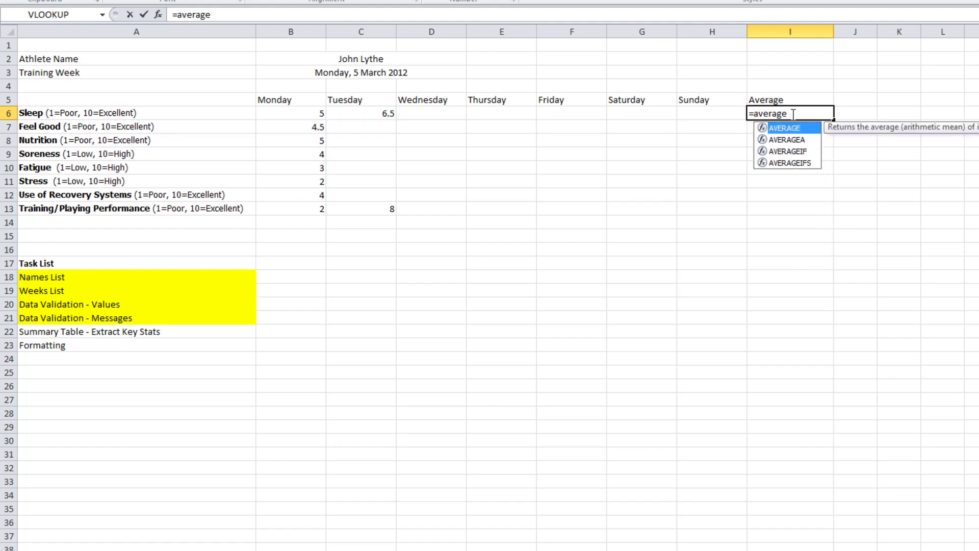
{"action": "type", "text": "("}
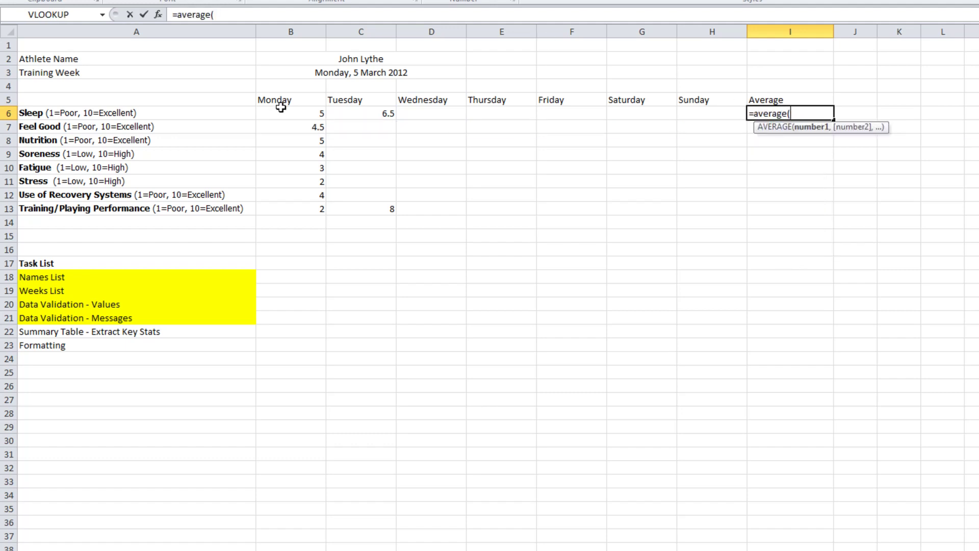
{"action": "left_click_drag", "start_coordinate": [284, 111], "coordinate": [706, 113]}
{"action": "type", "text": ")"}
{"action": "key", "text": "Return"}
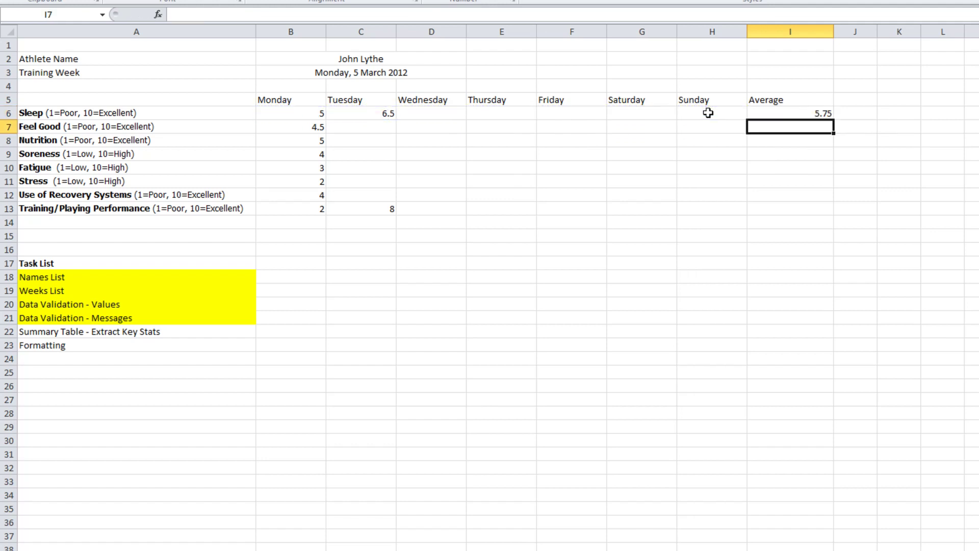
{"action": "left_click", "coordinate": [776, 113]}
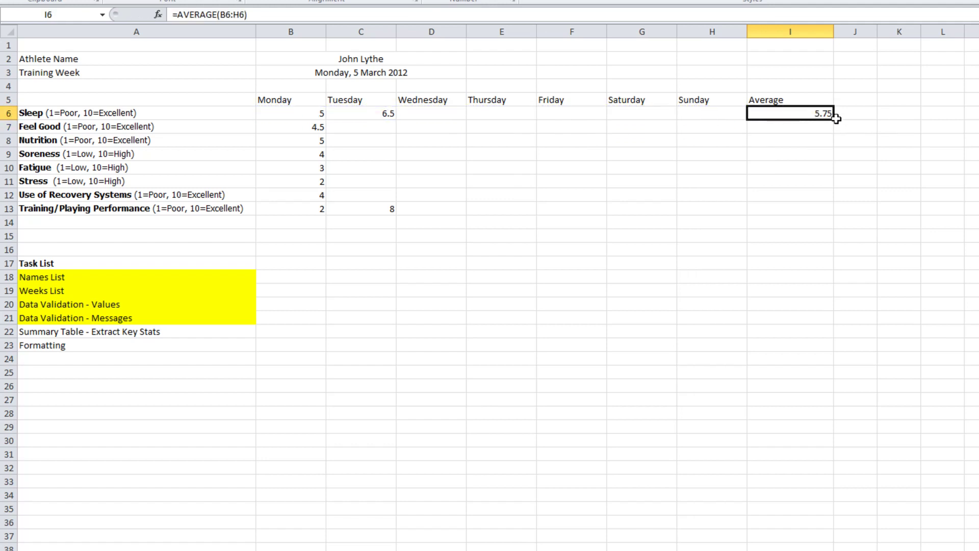
{"action": "left_click_drag", "start_coordinate": [835, 121], "coordinate": [825, 210]}
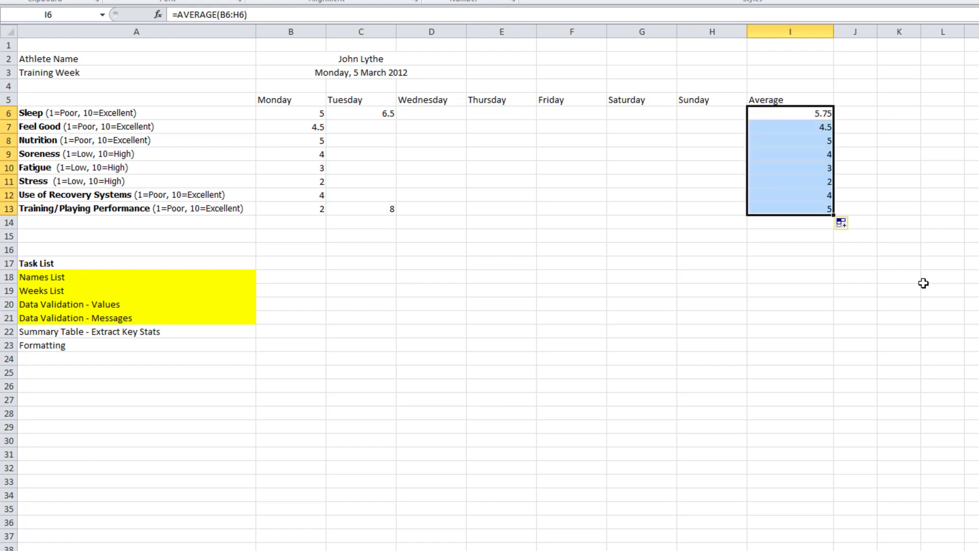
- Centre the Average heading and values, then clear Monday's Stress score in B11
{"action": "left_click", "coordinate": [285, 1]}
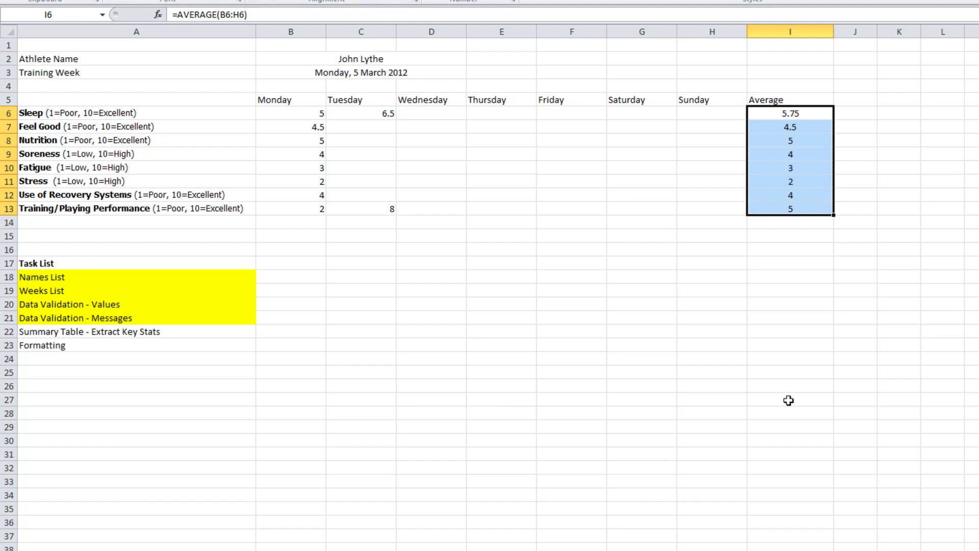
{"action": "left_click", "coordinate": [777, 100]}
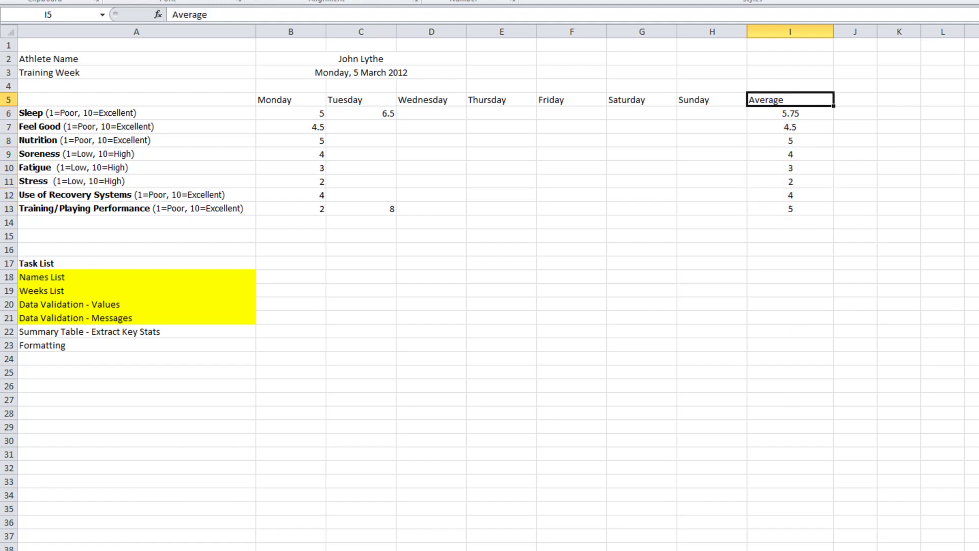
{"action": "left_click", "coordinate": [286, 1]}
{"action": "left_click", "coordinate": [319, 183]}
{"action": "key", "text": "Delete"}
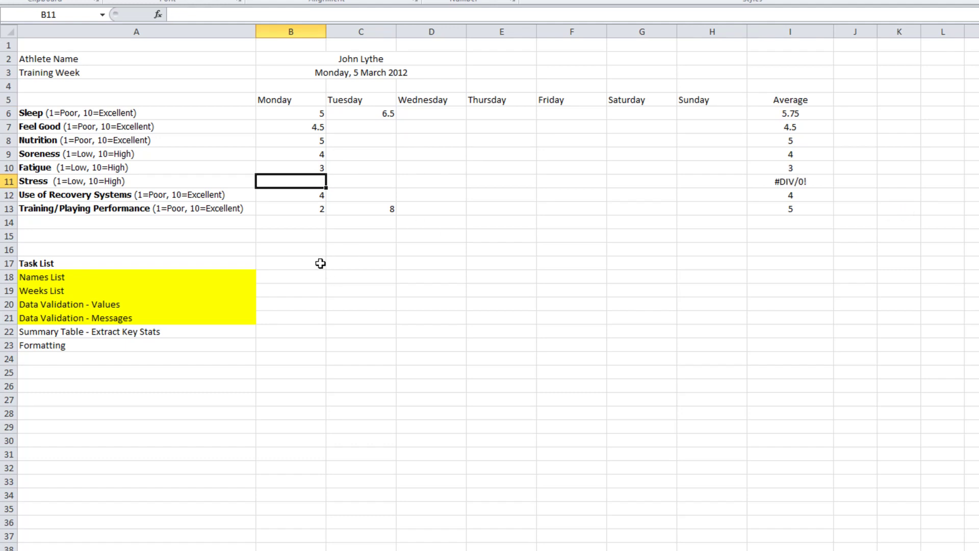
- Change I6 to =IFERROR(AVERAGE(B6:H6),"") and fill it down to I13
{"action": "left_click", "coordinate": [297, 238]}
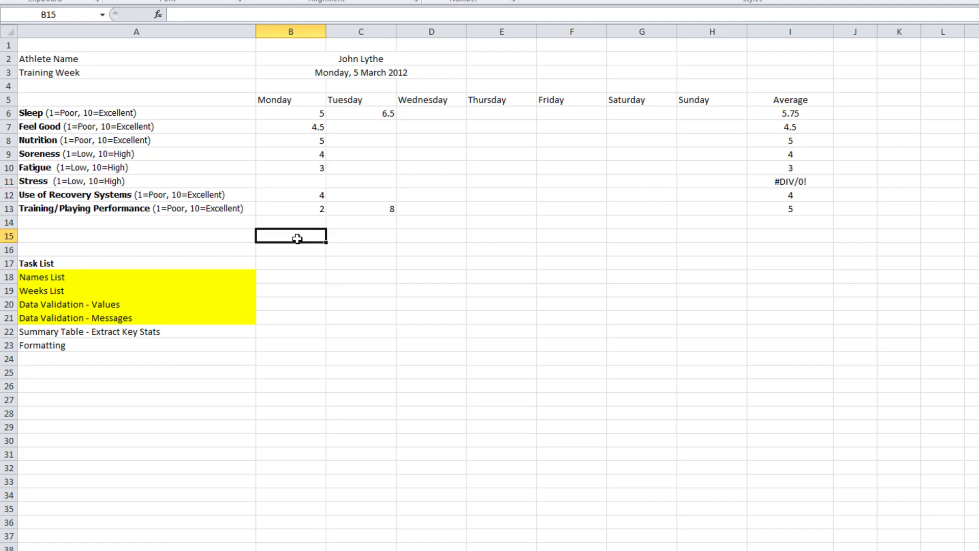
{"action": "left_click", "coordinate": [818, 182]}
{"action": "left_click", "coordinate": [805, 114]}
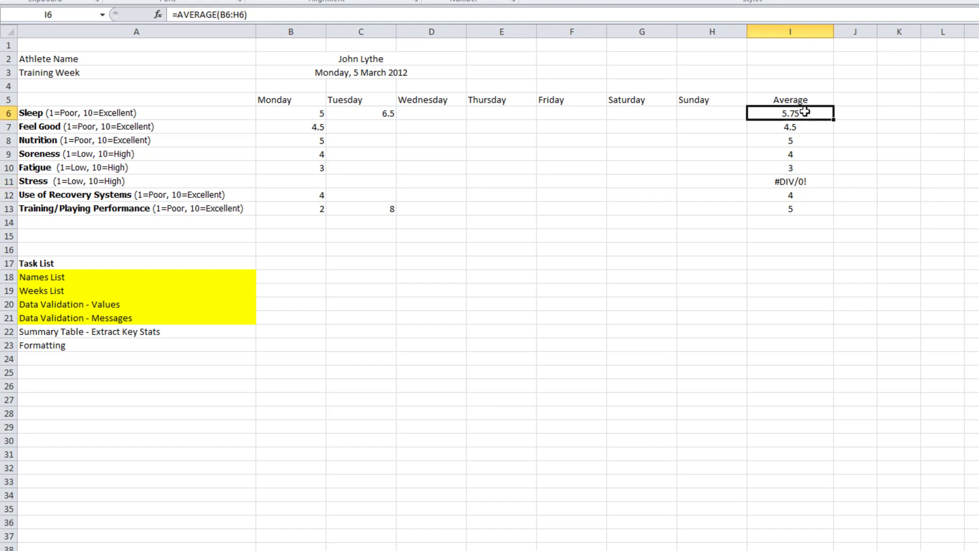
{"action": "left_click", "coordinate": [176, 14]}
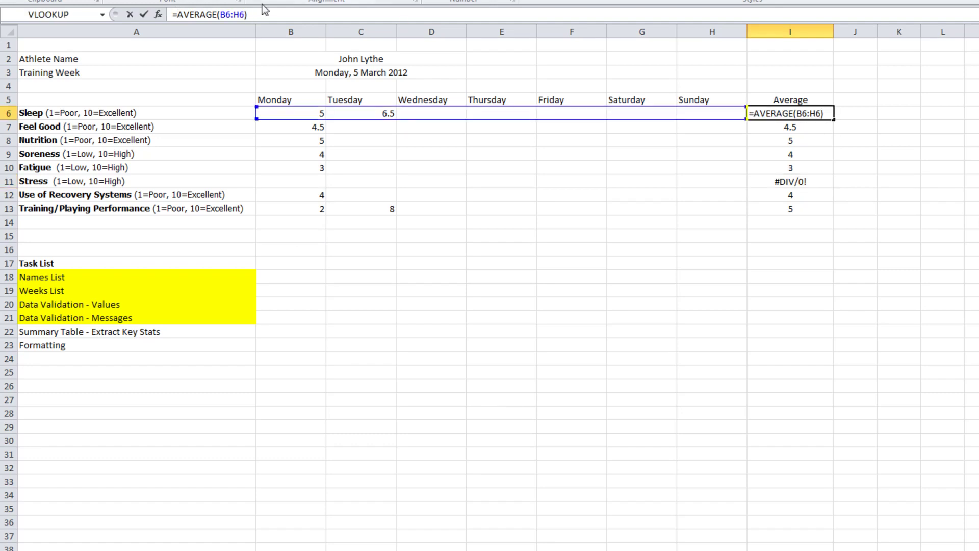
{"action": "type", "text": "iferror("}
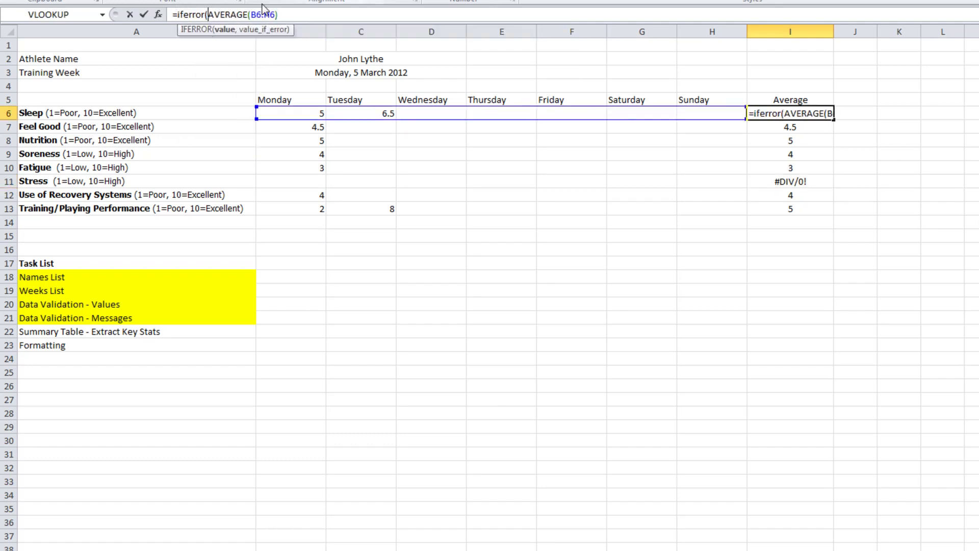
{"action": "left_click", "coordinate": [298, 15]}
{"action": "type", "text": ","}
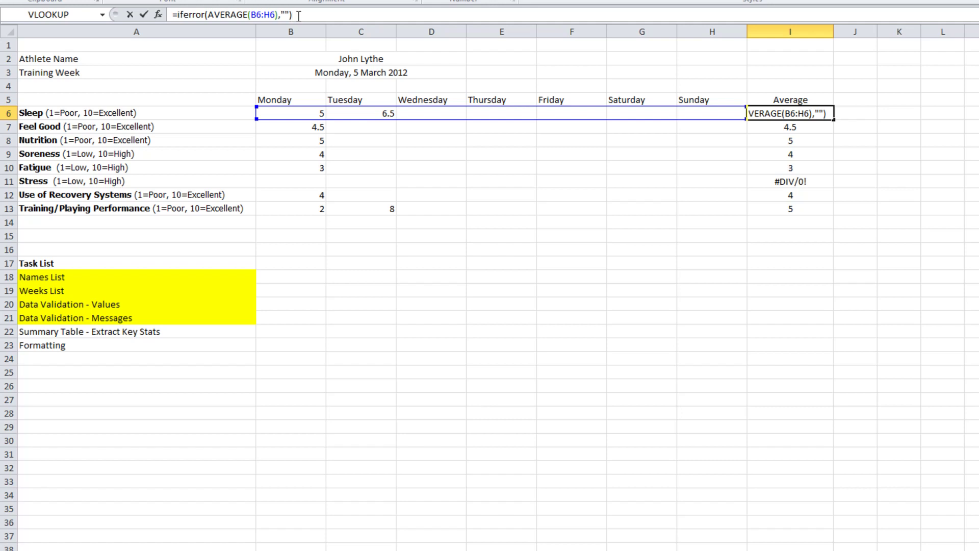
{"action": "key", "text": "Return"}
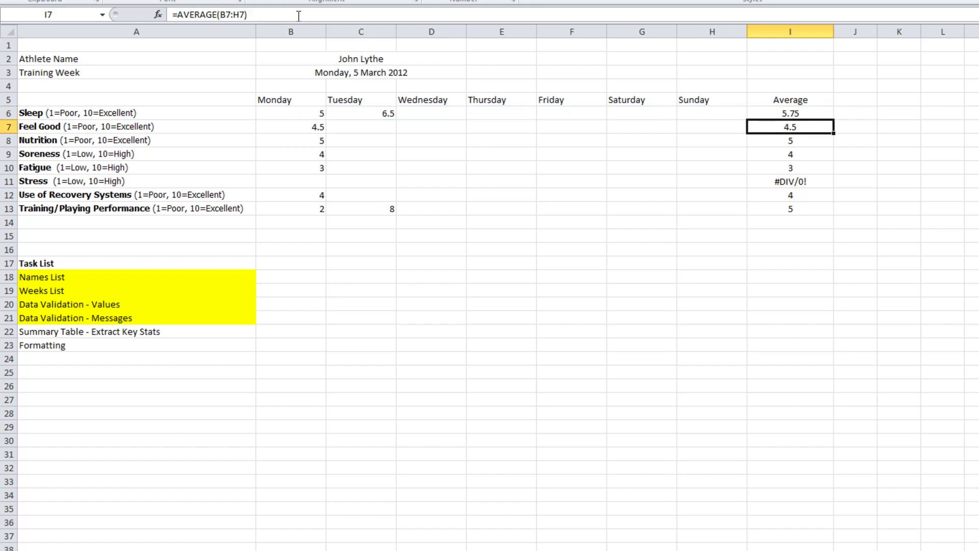
{"action": "left_click", "coordinate": [821, 113]}
{"action": "left_click_drag", "start_coordinate": [834, 119], "coordinate": [827, 213]}
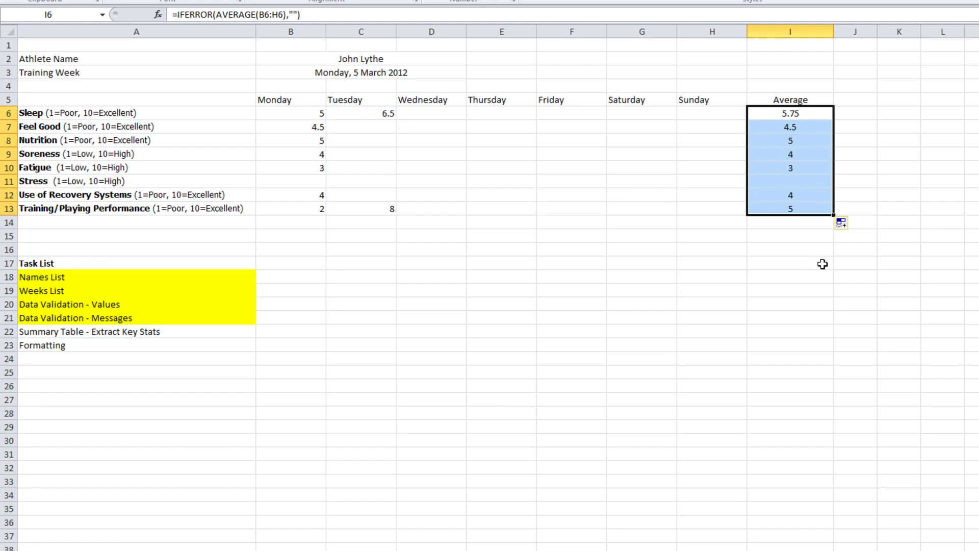
- Hide the Average column I
{"action": "left_click", "coordinate": [769, 96]}
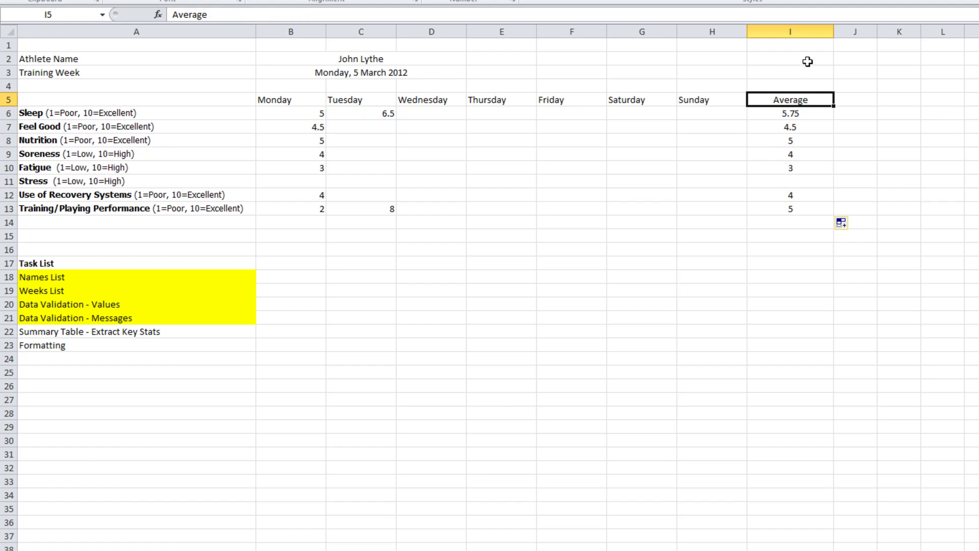
{"action": "left_click", "coordinate": [790, 31]}
{"action": "right_click", "coordinate": [790, 32]}
{"action": "left_click", "coordinate": [821, 195]}
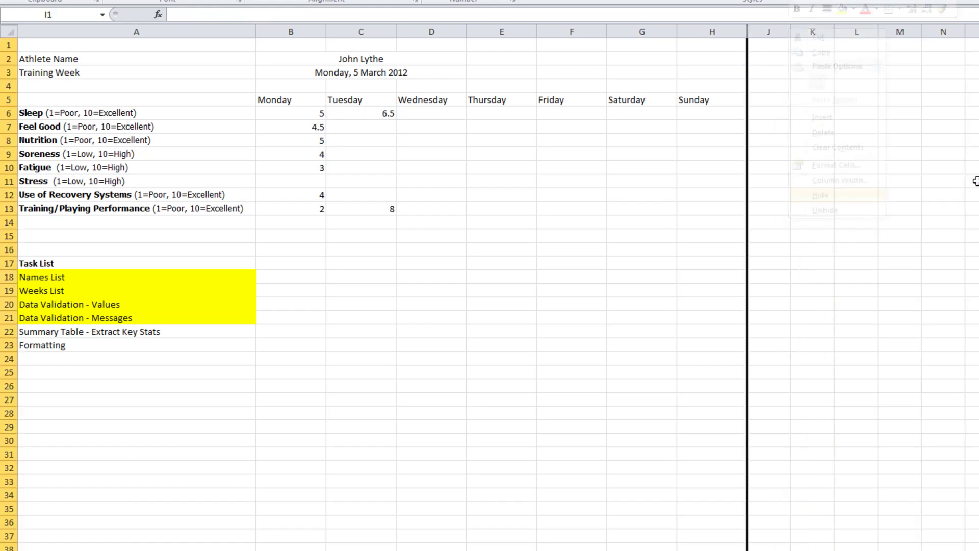
{"action": "left_click", "coordinate": [380, 127]}
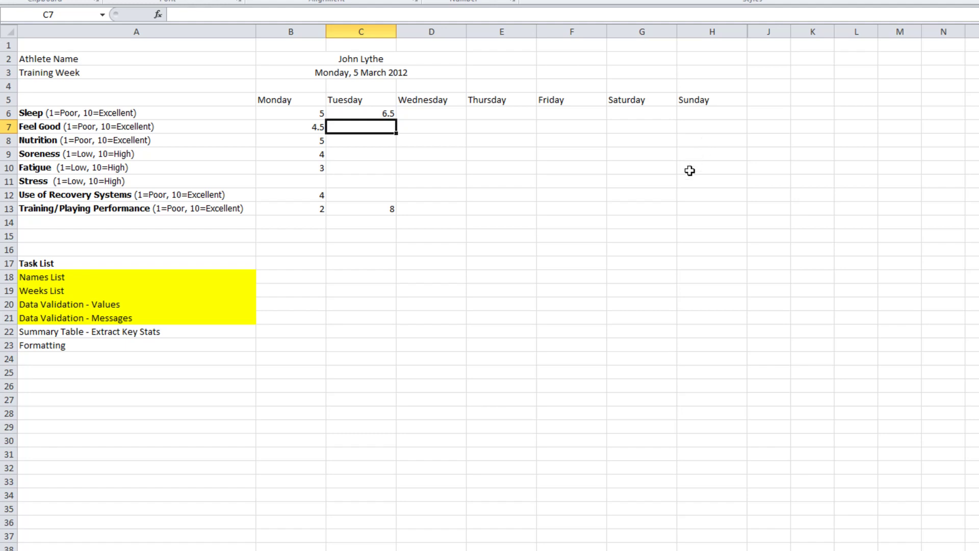
- Unhide column I by selecting columns H:J and choosing Unhide
{"action": "left_click_drag", "start_coordinate": [767, 30], "coordinate": [732, 30]}
{"action": "right_click", "coordinate": [732, 30]}
{"action": "left_click", "coordinate": [794, 210]}
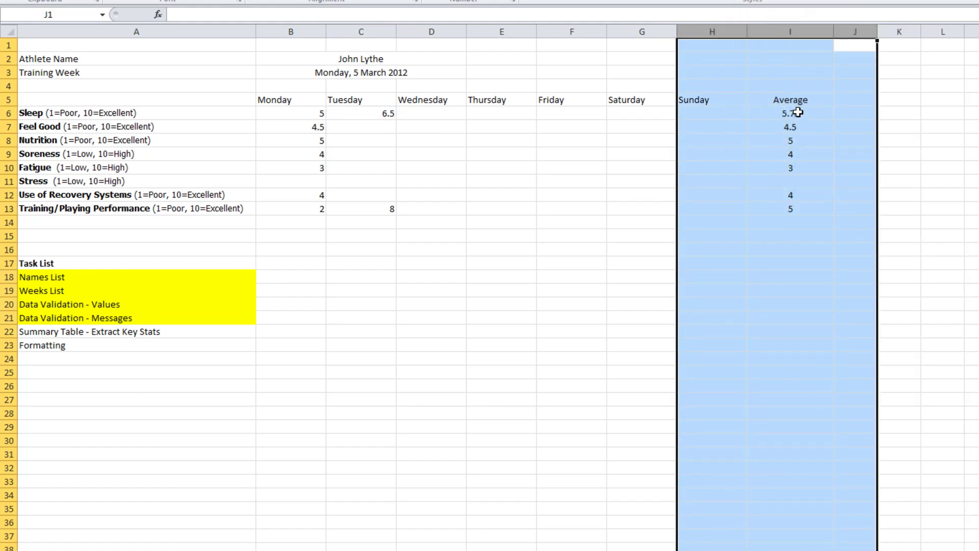
{"action": "left_click_drag", "start_coordinate": [797, 110], "coordinate": [801, 209]}
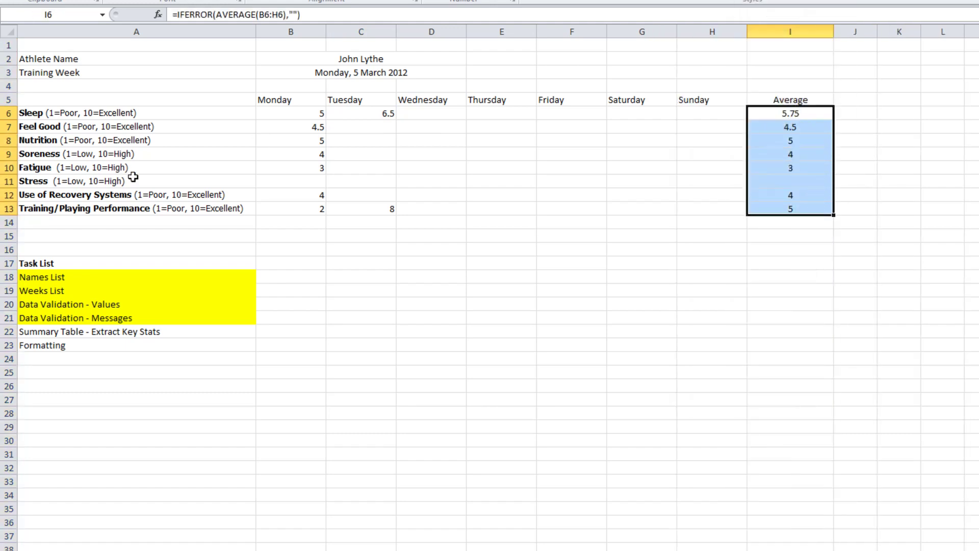
{"action": "left_click", "coordinate": [145, 251]}
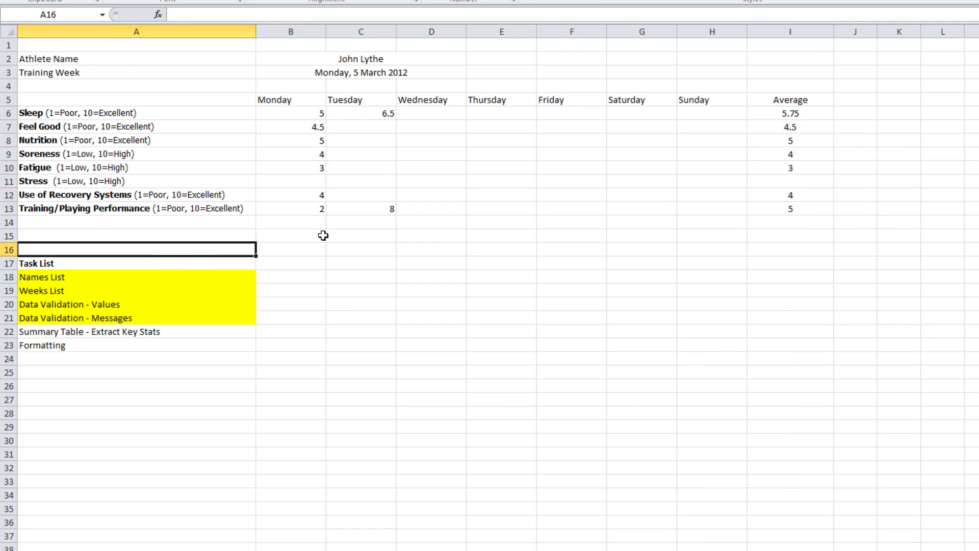
- Bold the labels in A2:A3 and fill the name and date cells B2:D3 orange
{"action": "left_click_drag", "start_coordinate": [105, 57], "coordinate": [108, 72]}
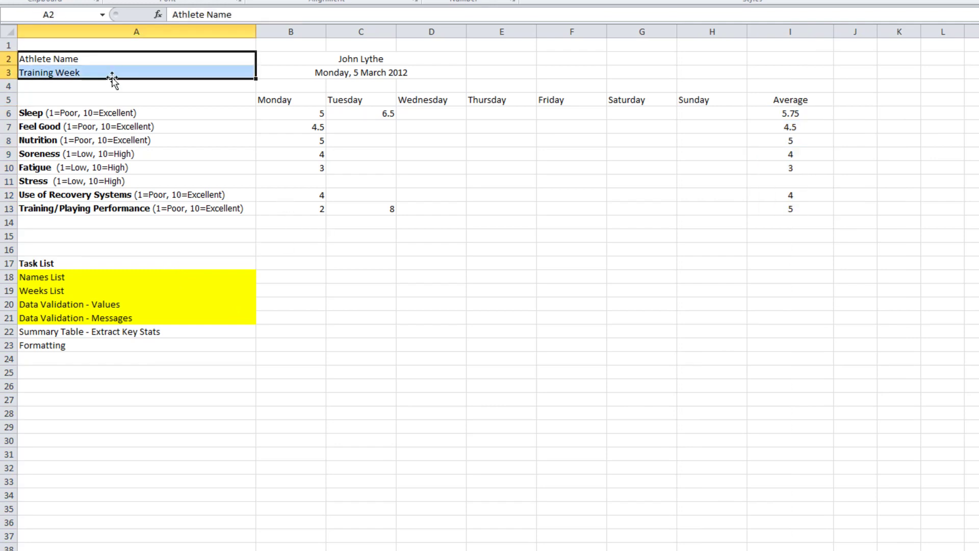
{"action": "key", "text": "ctrl+b"}
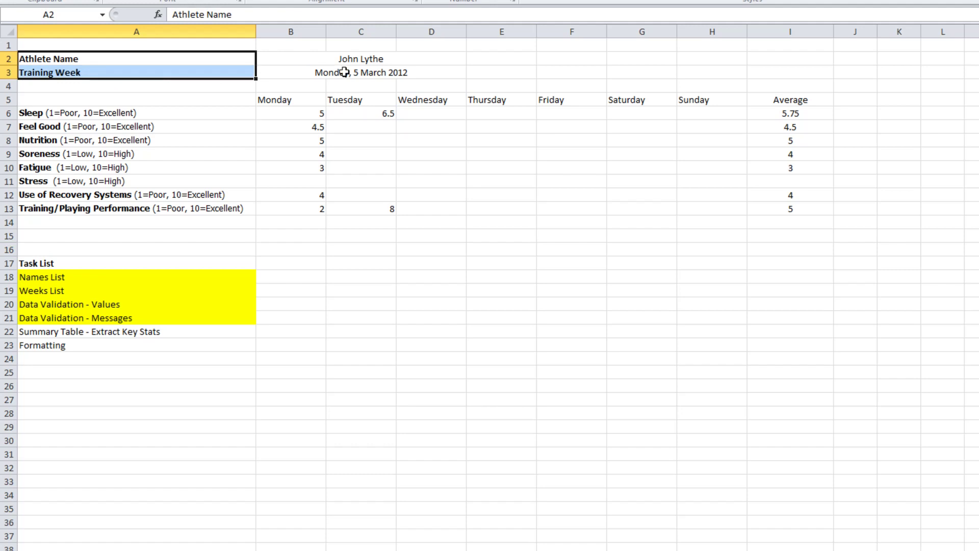
{"action": "left_click_drag", "start_coordinate": [347, 75], "coordinate": [326, 51]}
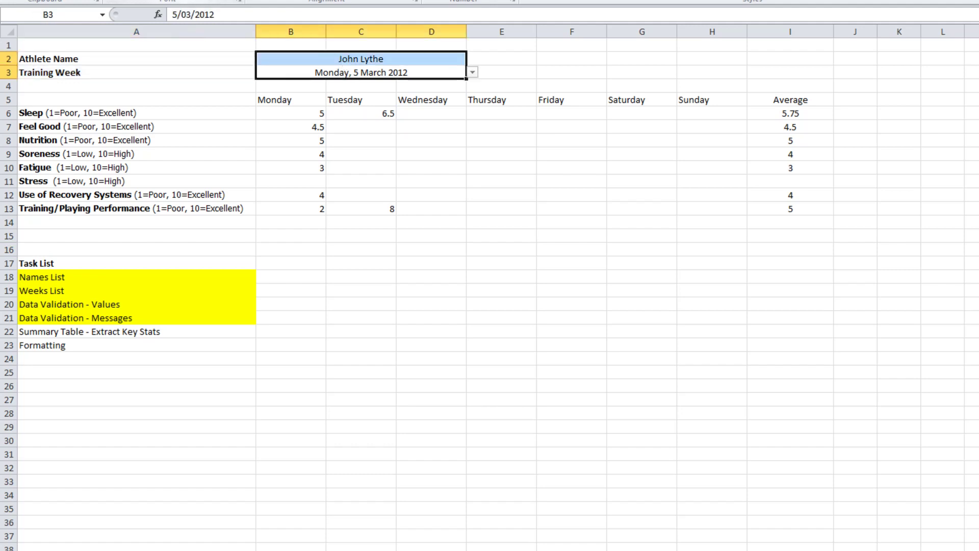
{"action": "key", "text": "alt+h"}
{"action": "key", "text": "h"}
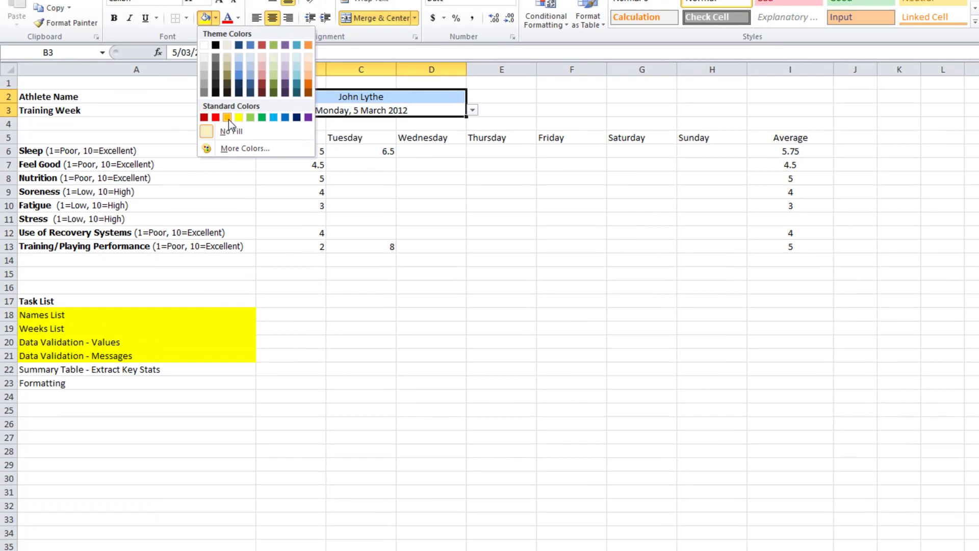
{"action": "left_click", "coordinate": [227, 79]}
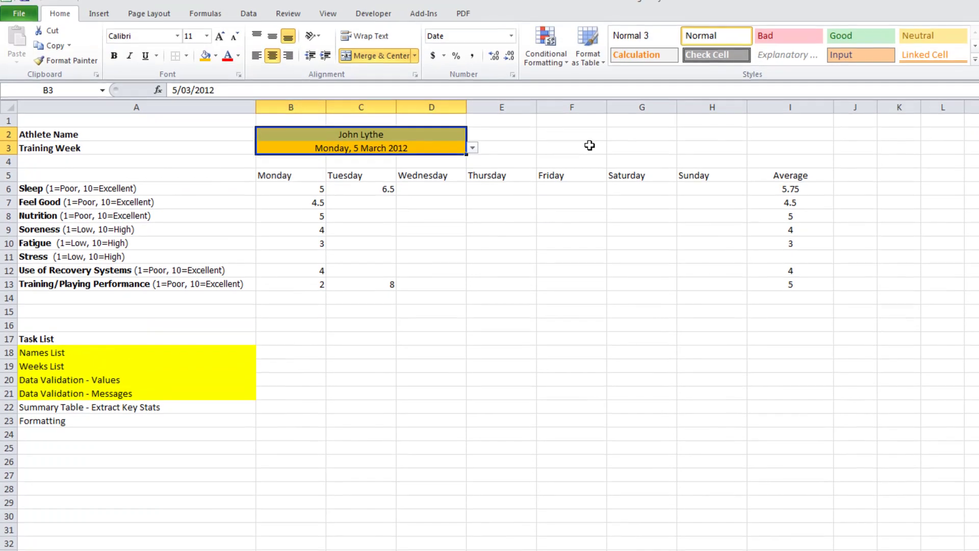
- Apply All Borders to the name and date cells B2:D3
{"action": "left_click", "coordinate": [556, 146]}
{"action": "left_click", "coordinate": [426, 138]}
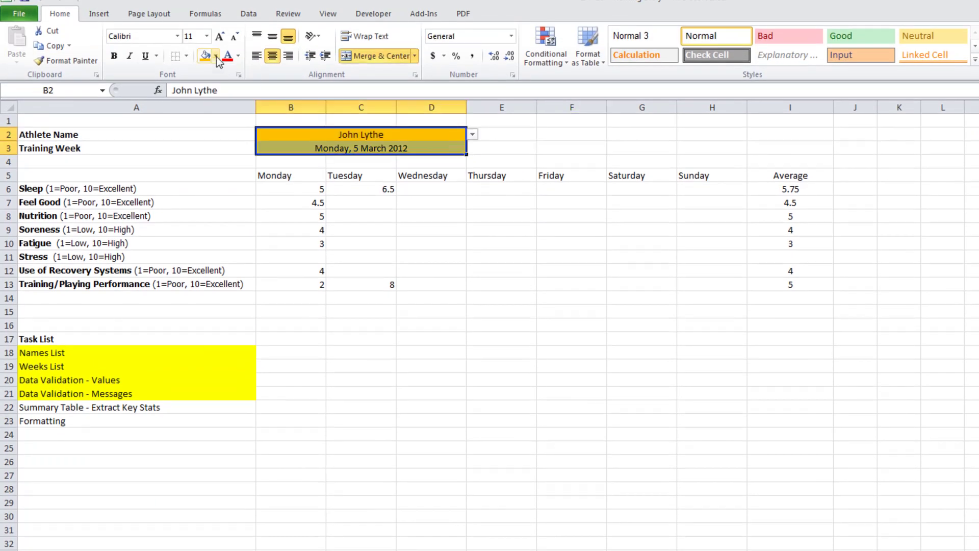
{"action": "left_click", "coordinate": [187, 55]}
{"action": "left_click", "coordinate": [198, 162]}
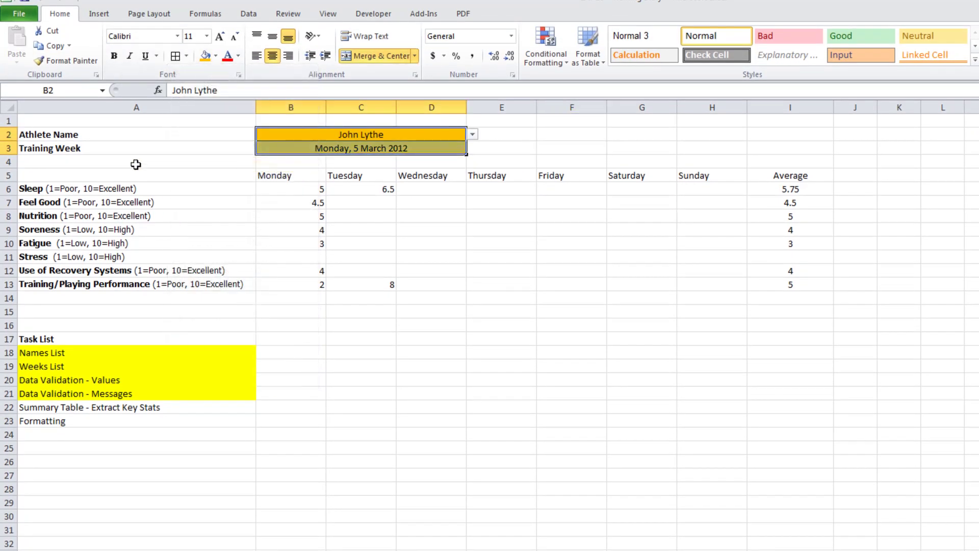
{"action": "left_click", "coordinate": [129, 163]}
- Give the Athlete Name and Training Week labels a black fill with white text
{"action": "left_click_drag", "start_coordinate": [152, 135], "coordinate": [160, 146]}
{"action": "left_click", "coordinate": [216, 57]}
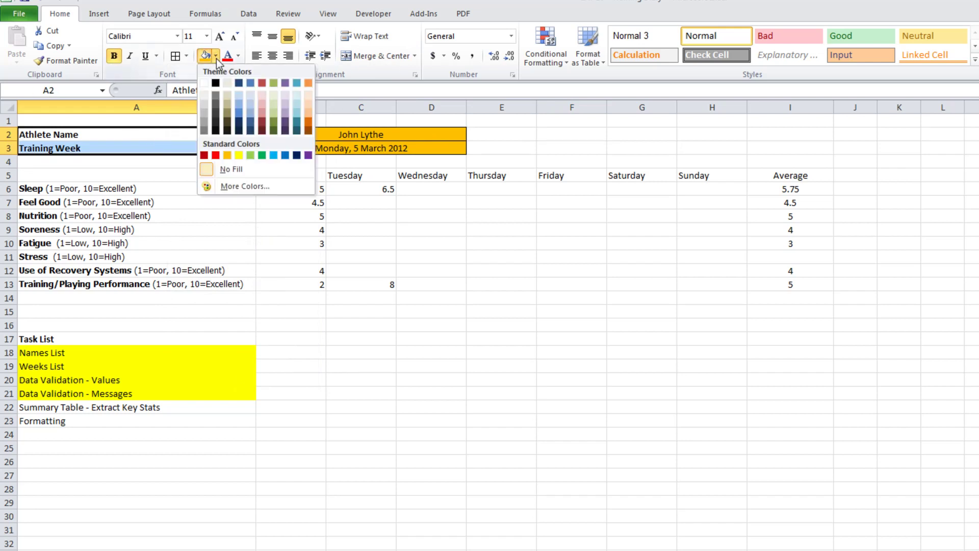
{"action": "left_click", "coordinate": [216, 83]}
{"action": "left_click", "coordinate": [238, 56]}
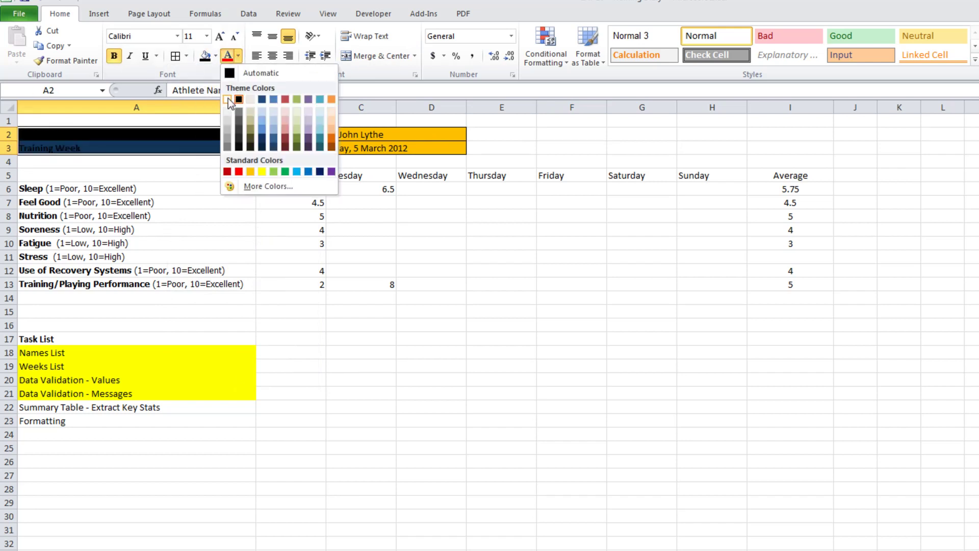
{"action": "left_click", "coordinate": [227, 99]}
{"action": "left_click", "coordinate": [351, 309]}
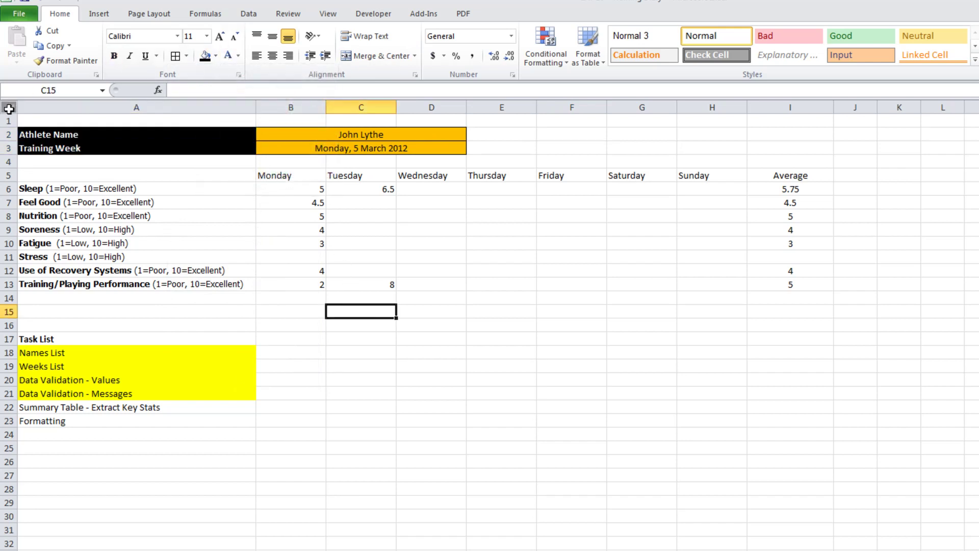
- Give the Monday–Sunday headers B5:H5 a black fill with white text
{"action": "left_click_drag", "start_coordinate": [267, 177], "coordinate": [722, 174]}
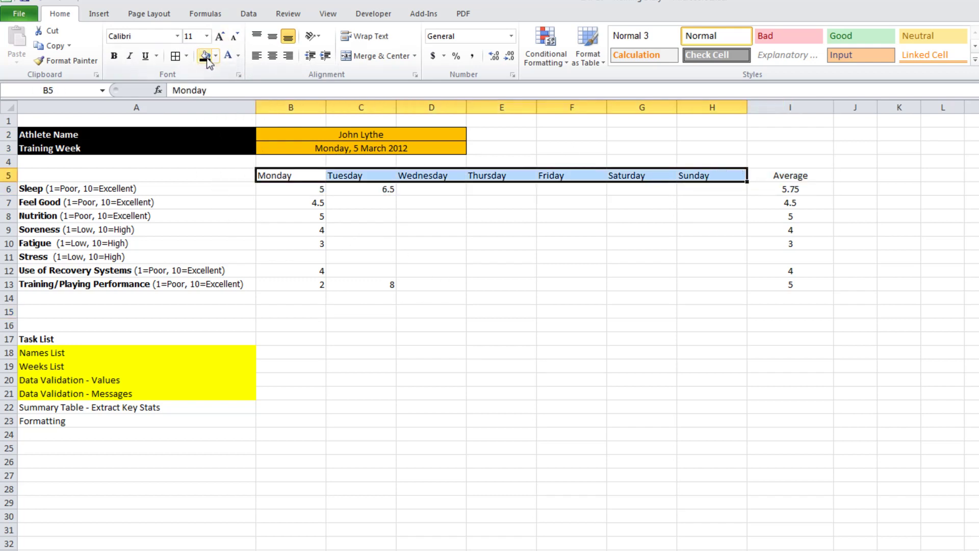
{"action": "left_click", "coordinate": [206, 57]}
{"action": "left_click", "coordinate": [228, 56]}
{"action": "left_click", "coordinate": [485, 394]}
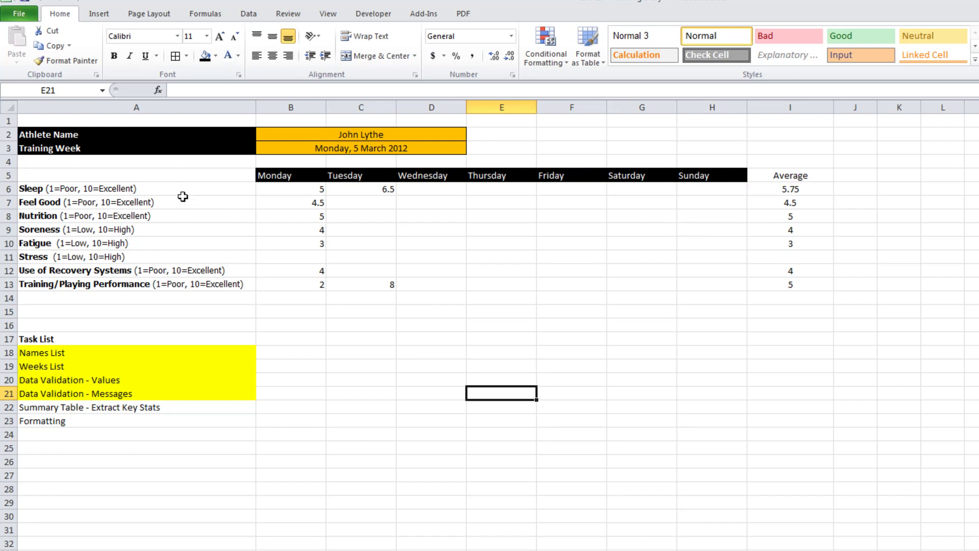
- Apply All Borders to the grid A5:H13 and centre the day columns B5:H13
{"action": "left_click_drag", "start_coordinate": [182, 192], "coordinate": [97, 176]}
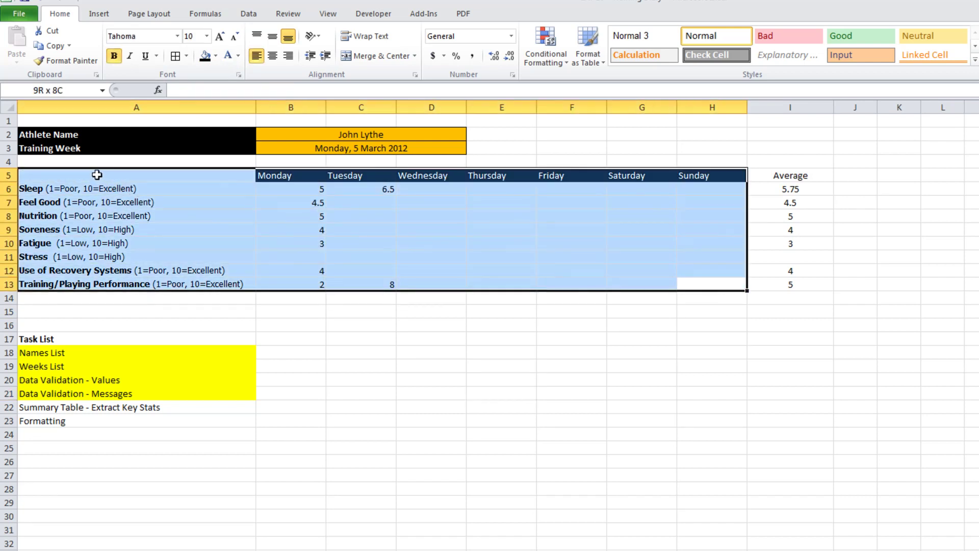
{"action": "left_click", "coordinate": [178, 60]}
{"action": "left_click", "coordinate": [448, 461]}
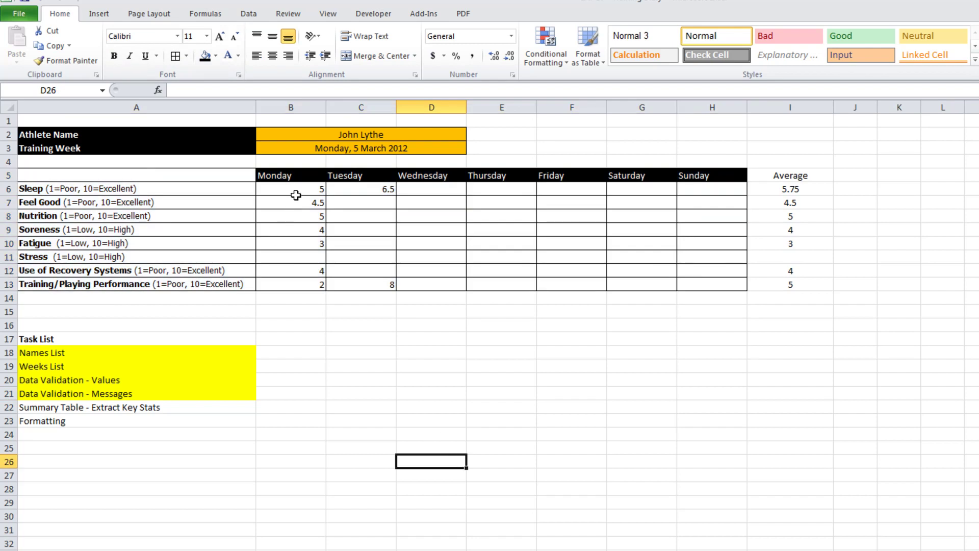
{"action": "left_click_drag", "start_coordinate": [266, 173], "coordinate": [721, 288]}
{"action": "left_click", "coordinate": [272, 56]}
{"action": "left_click", "coordinate": [445, 408]}
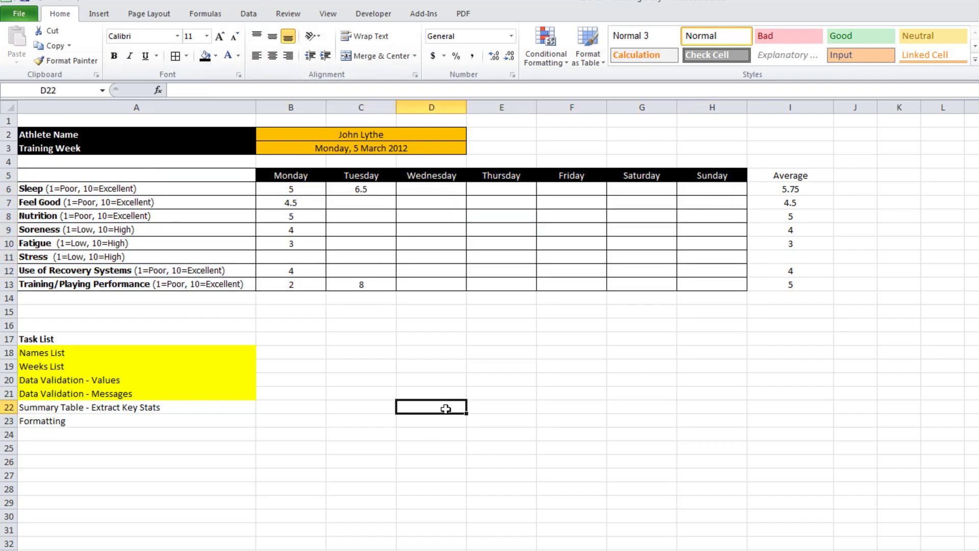
- Turn off the sheet gridlines and hide the Average column I
{"action": "left_click", "coordinate": [9, 108]}
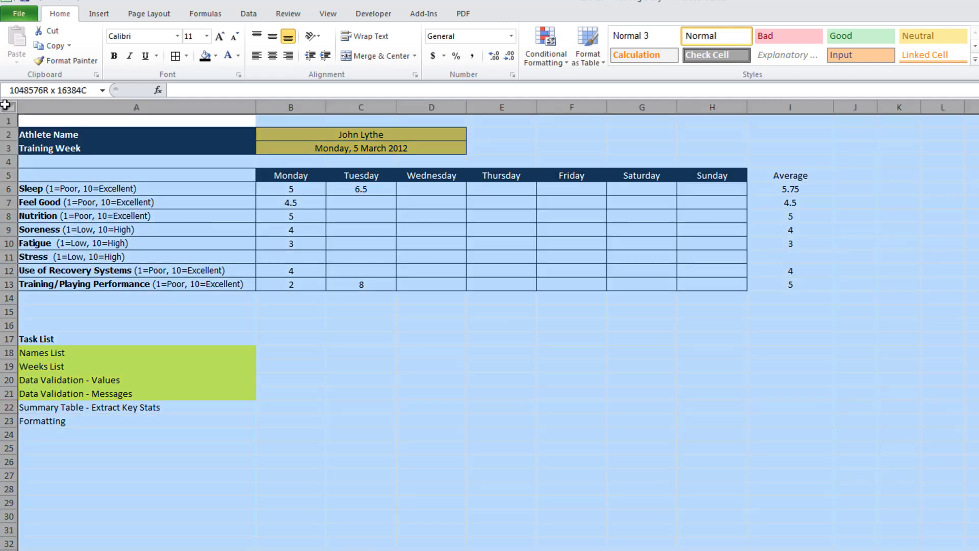
{"action": "left_click", "coordinate": [328, 13]}
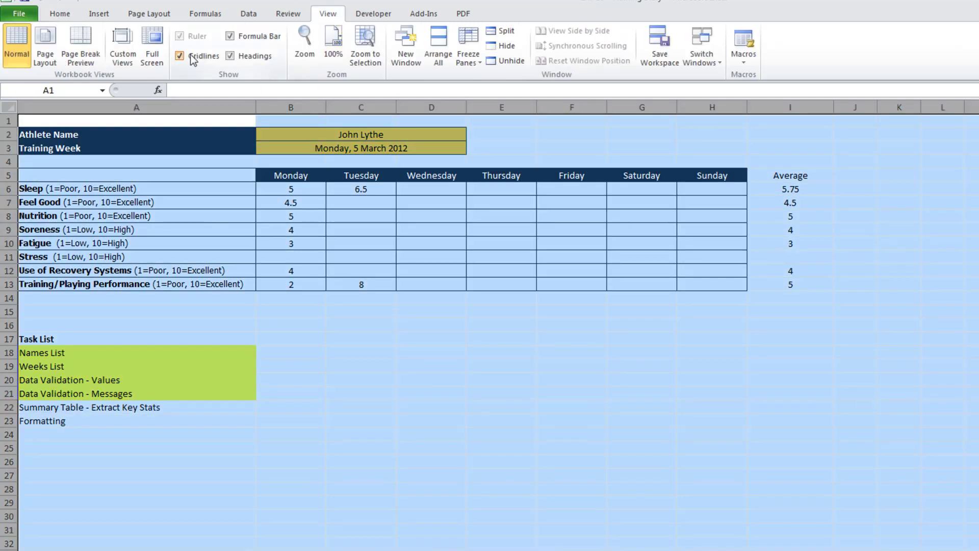
{"action": "left_click", "coordinate": [439, 401]}
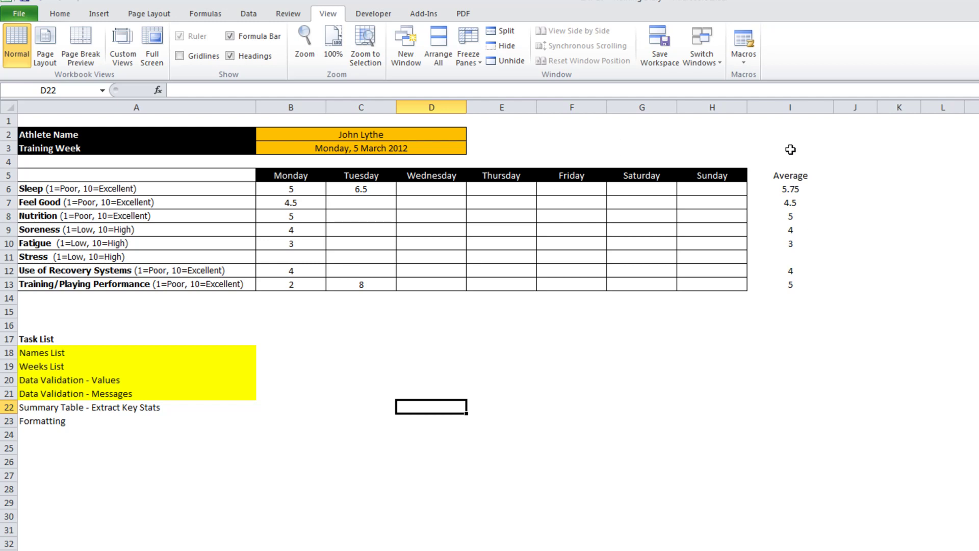
{"action": "right_click", "coordinate": [793, 109]}
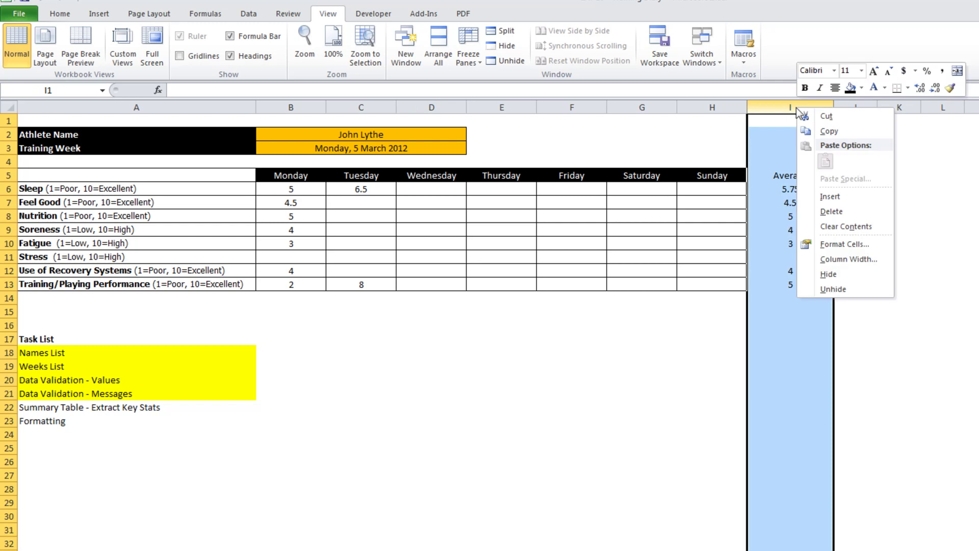
{"action": "left_click", "coordinate": [849, 274]}
{"action": "left_click", "coordinate": [104, 315]}
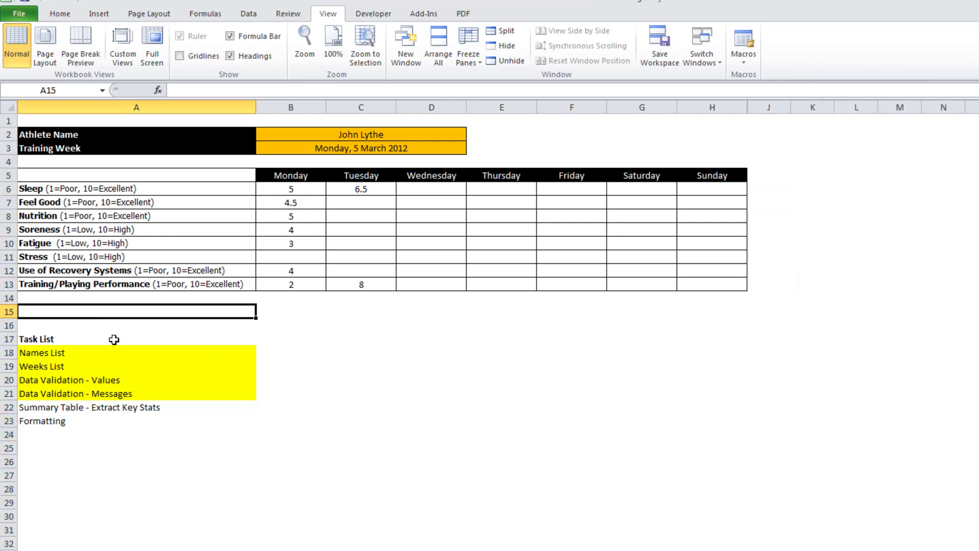
- Enter 'WELLNESS' in cell A5 and make it bold
{"action": "left_click", "coordinate": [81, 175]}
{"action": "type", "text": "WELLNWSS"}
{"action": "key", "text": "BackSpace"}
{"action": "key", "text": "BackSpace"}
{"action": "key", "text": "BackSpace"}
{"action": "type", "text": "ESS"}
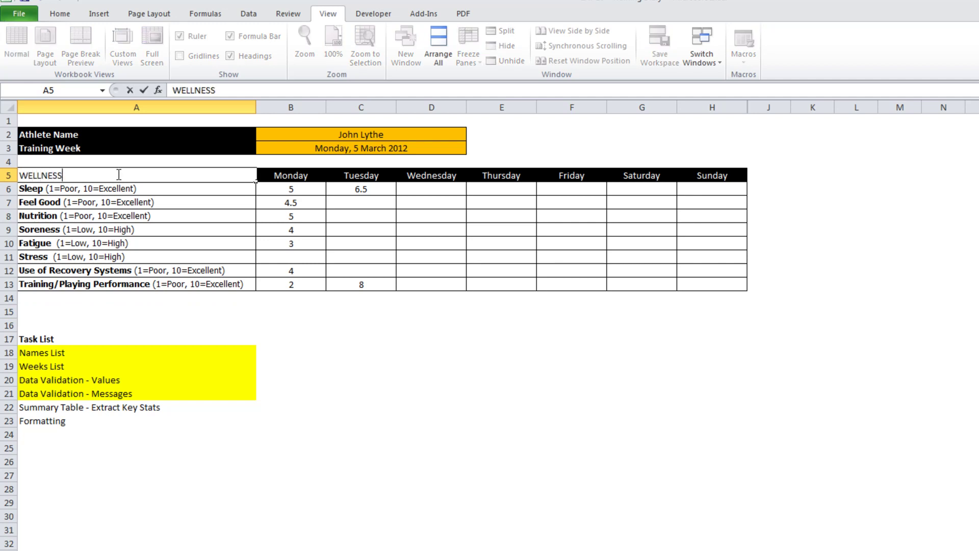
{"action": "key", "text": "Return"}
{"action": "left_click", "coordinate": [117, 174]}
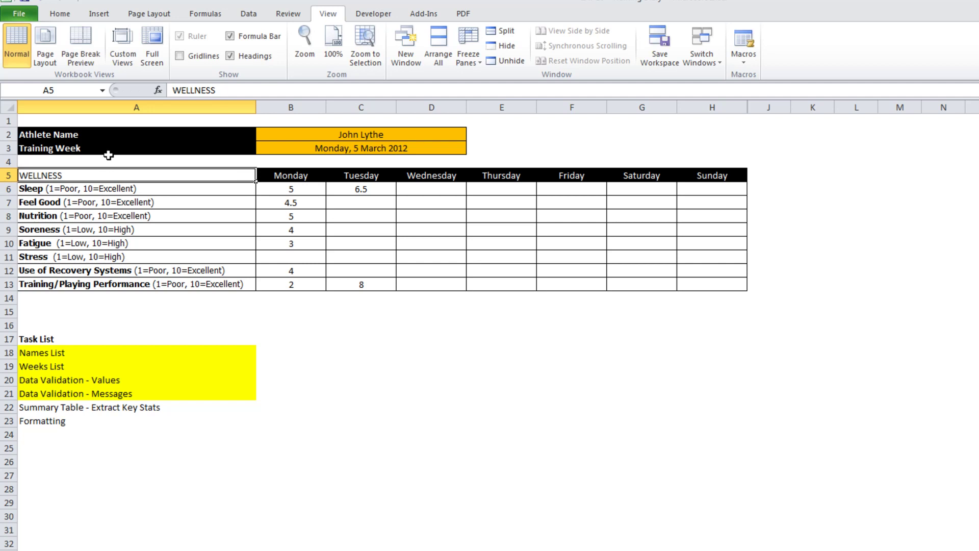
{"action": "key", "text": "ctrl+b"}
{"action": "left_click", "coordinate": [377, 447]}
{"action": "left_click", "coordinate": [133, 311]}
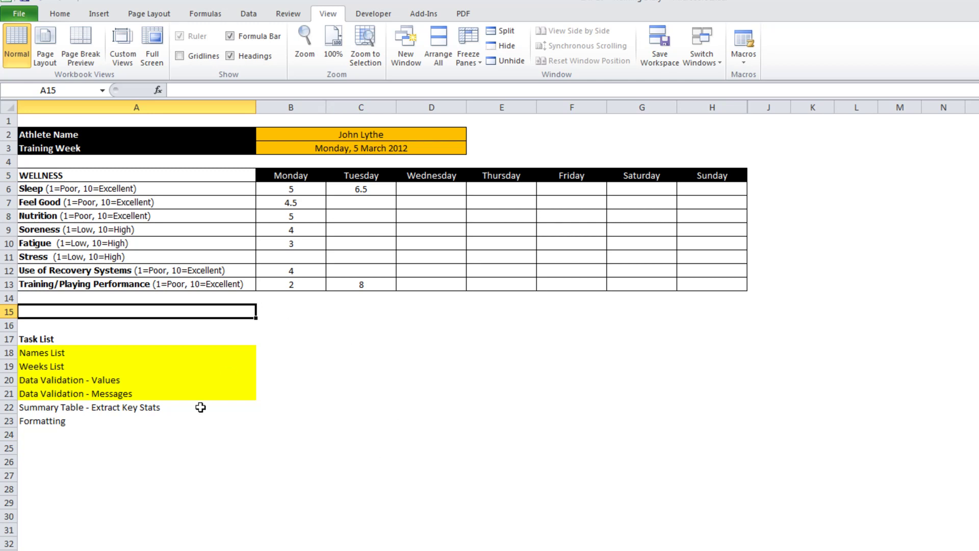
- Fill the last two task cells, A22:A23, yellow
{"action": "left_click_drag", "start_coordinate": [198, 408], "coordinate": [201, 421]}
{"action": "left_click", "coordinate": [60, 14]}
{"action": "left_click", "coordinate": [216, 55]}
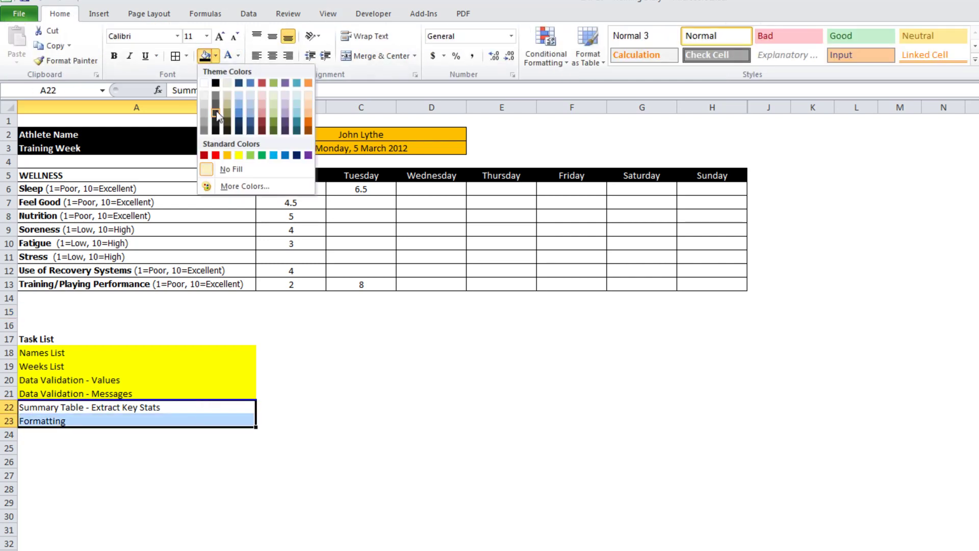
{"action": "left_click", "coordinate": [240, 162]}
{"action": "left_click", "coordinate": [77, 447]}
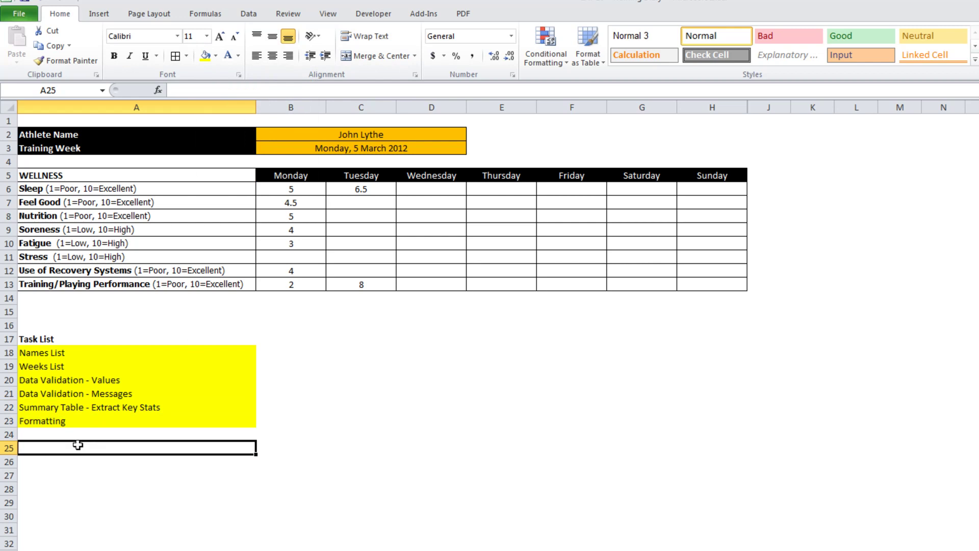